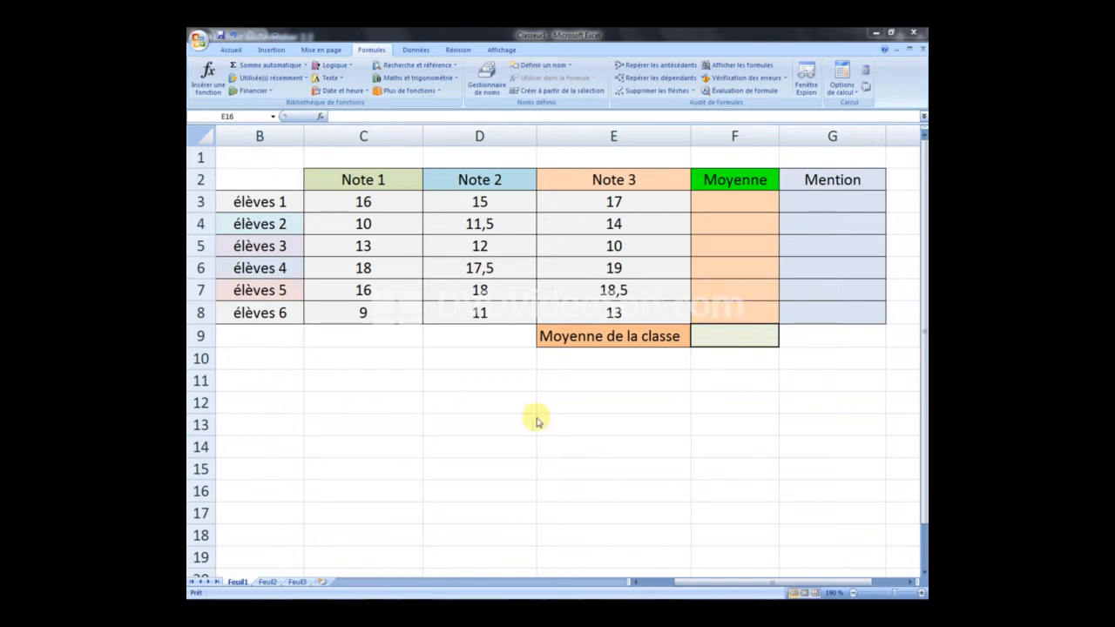
{"action": "left_click", "coordinate": [712, 202]}
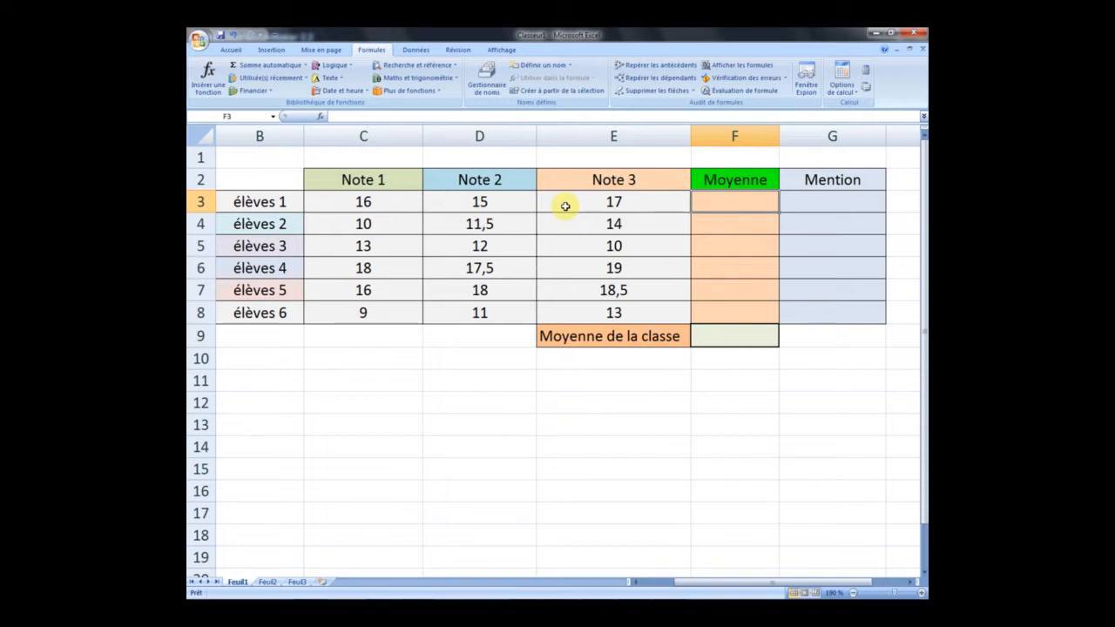
{"action": "left_click", "coordinate": [366, 202]}
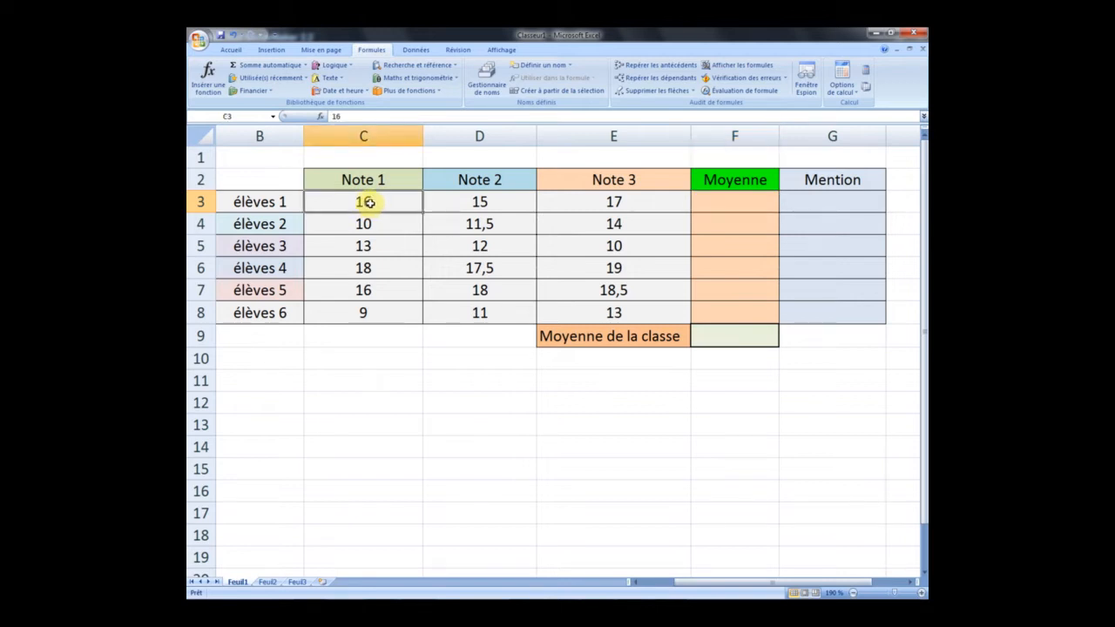
{"action": "left_click", "coordinate": [480, 202]}
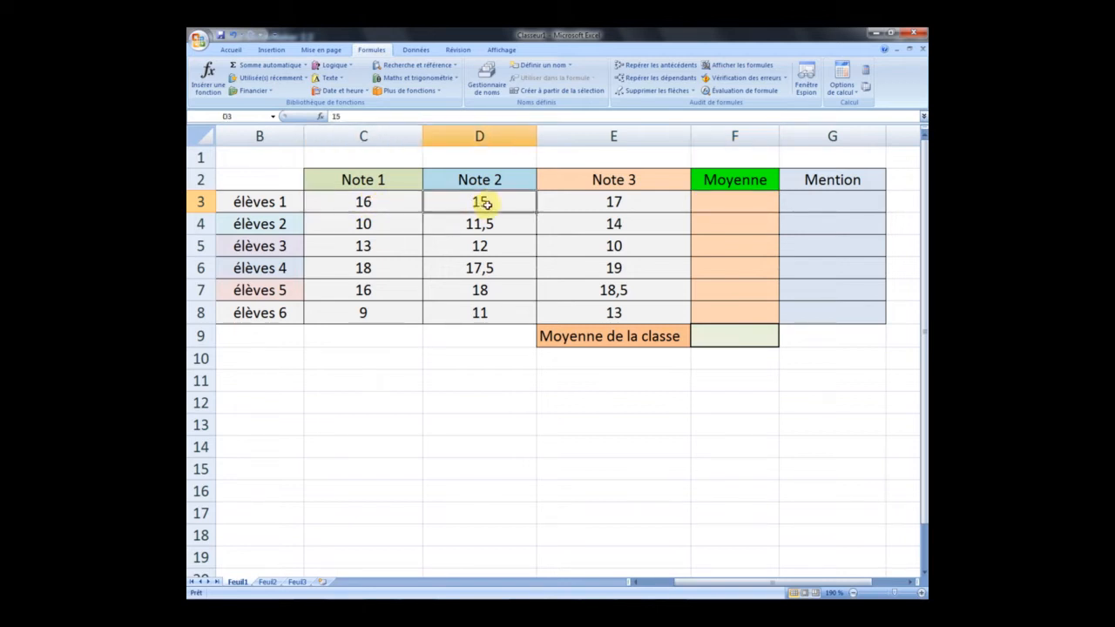
{"action": "left_click", "coordinate": [608, 202]}
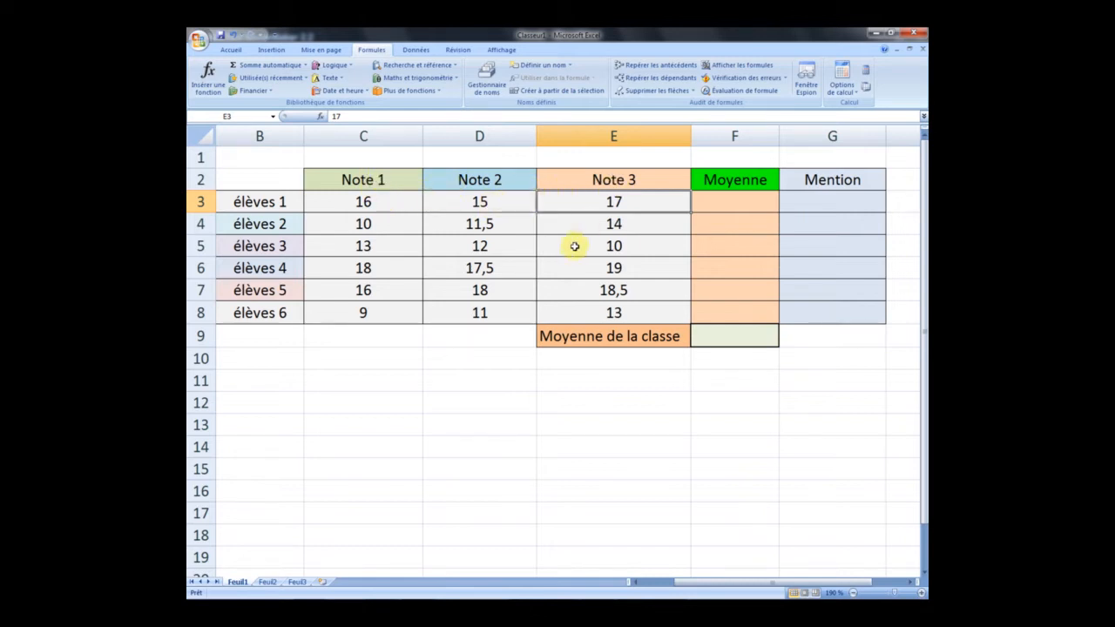
Step: Start a formula in F3 that adds the first student's three grades, =C3+D3+E3
{"action": "left_click", "coordinate": [716, 203]}
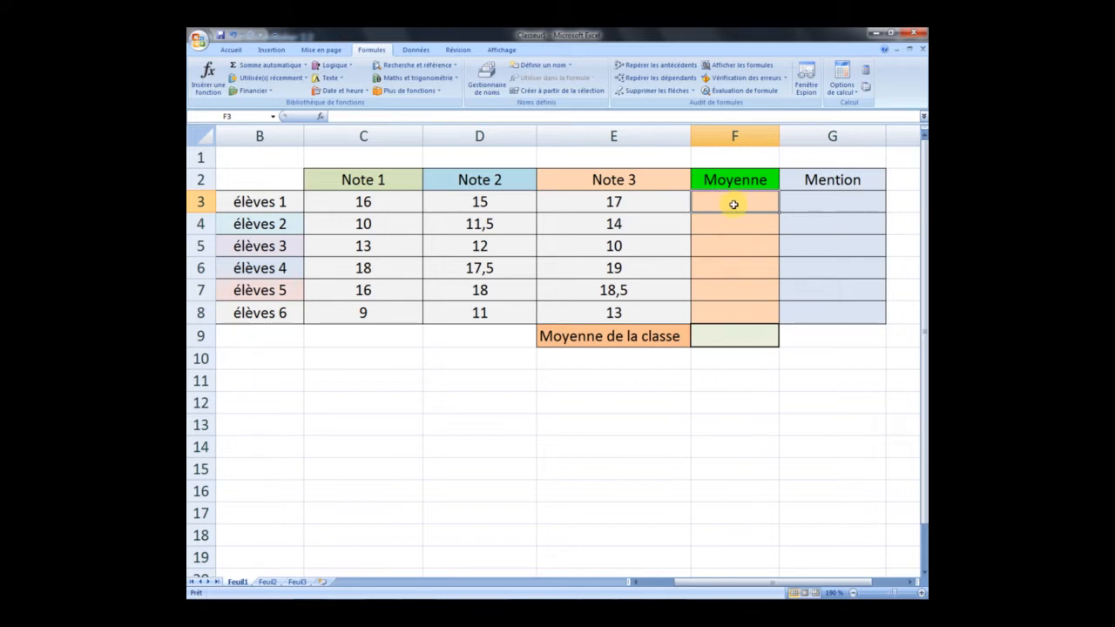
{"action": "type", "text": "="}
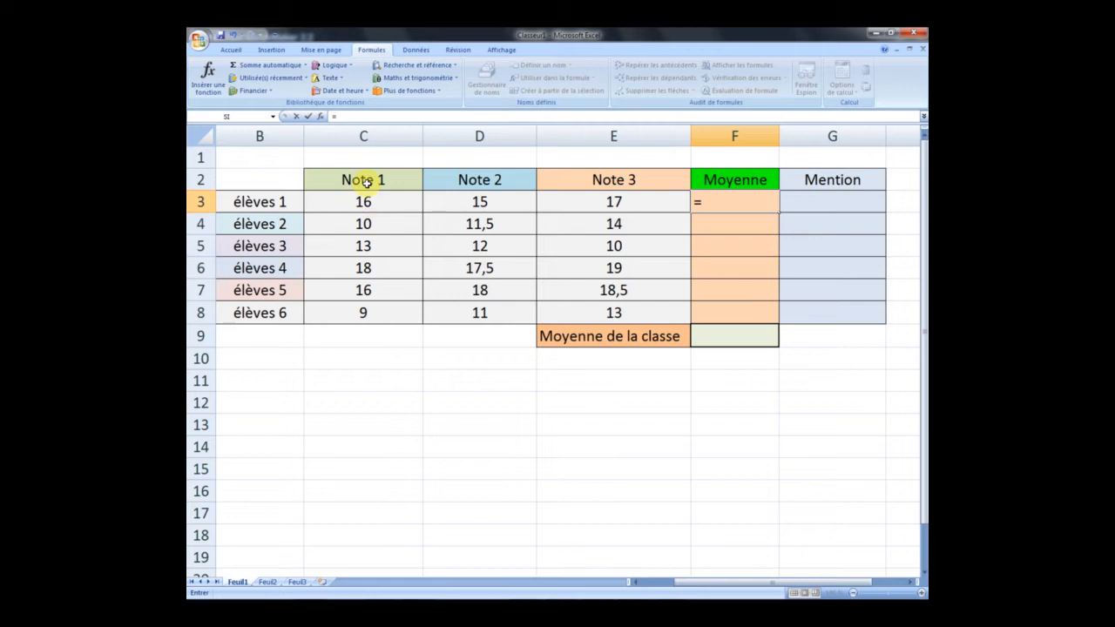
{"action": "left_click", "coordinate": [364, 203]}
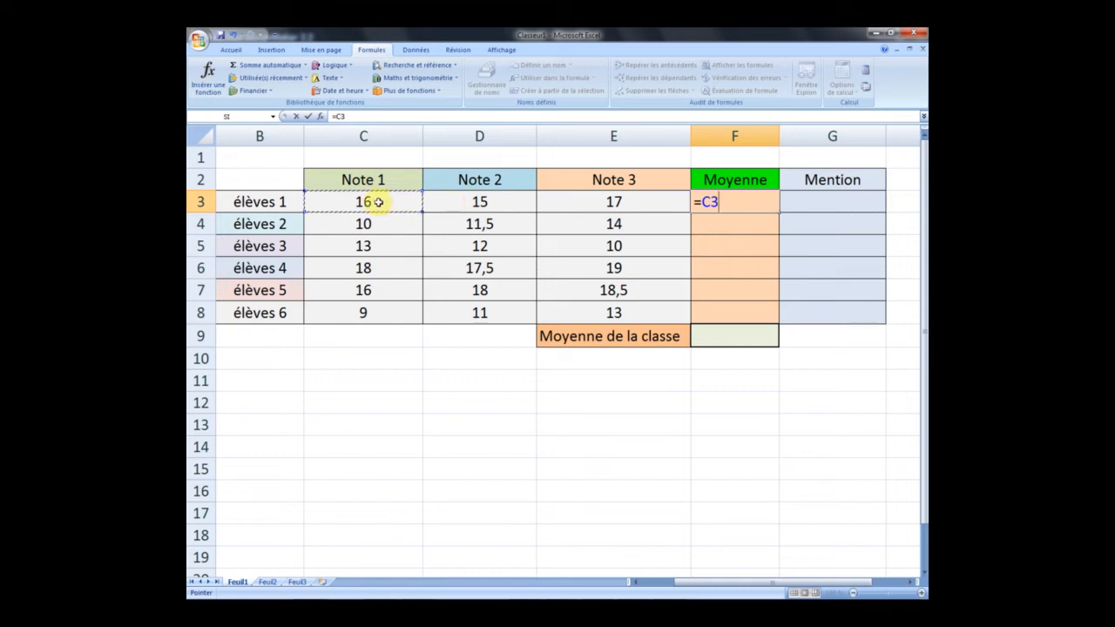
{"action": "type", "text": "+"}
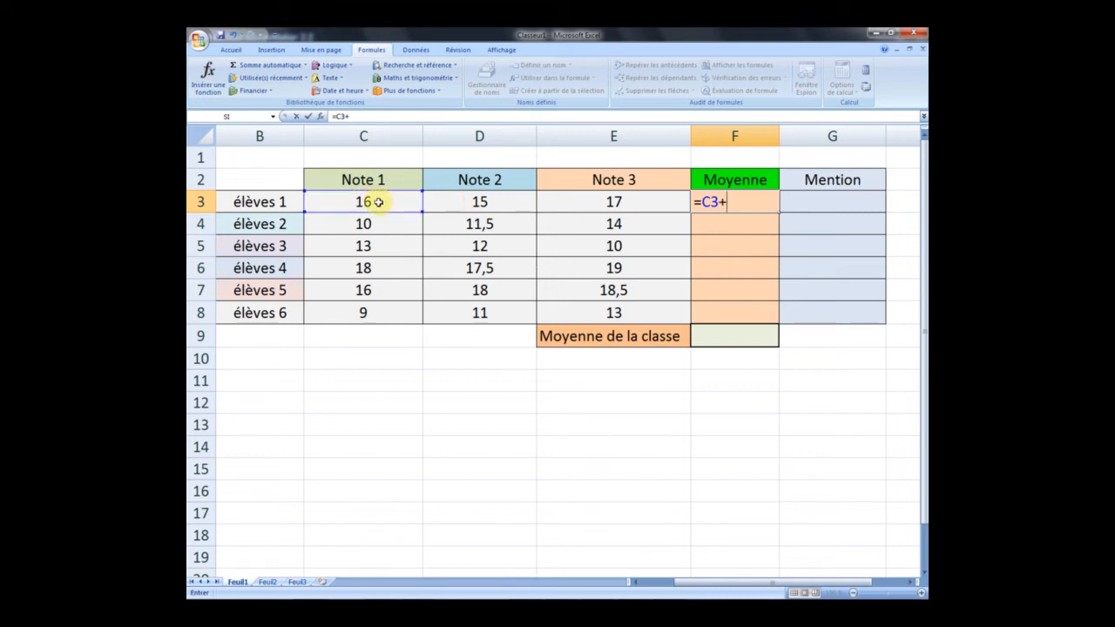
{"action": "left_click", "coordinate": [482, 202]}
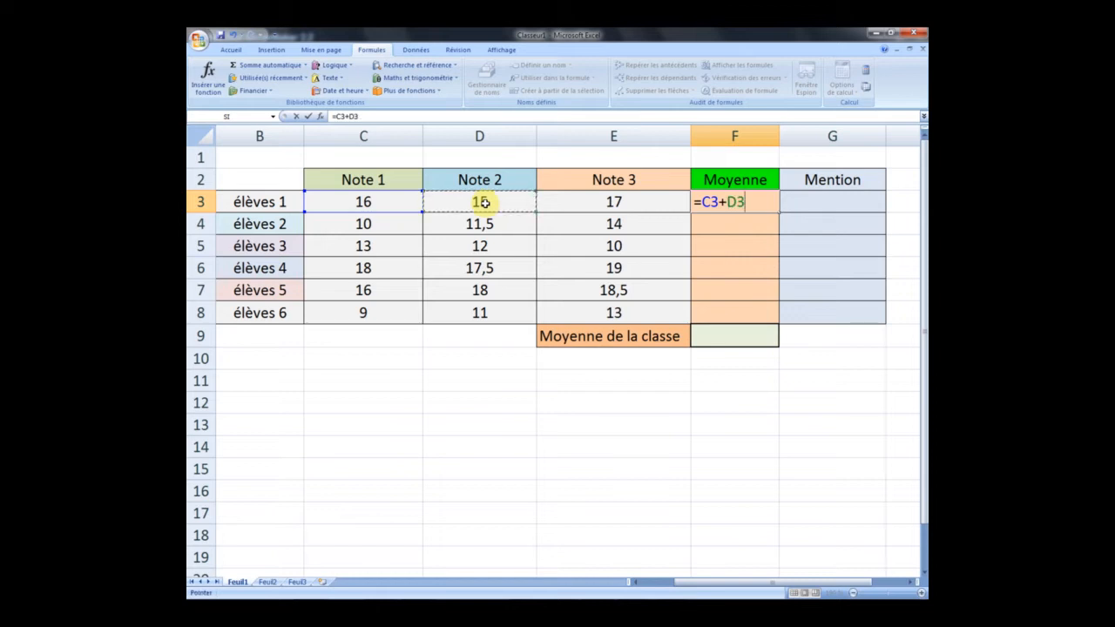
{"action": "type", "text": "+"}
{"action": "left_click", "coordinate": [616, 203]}
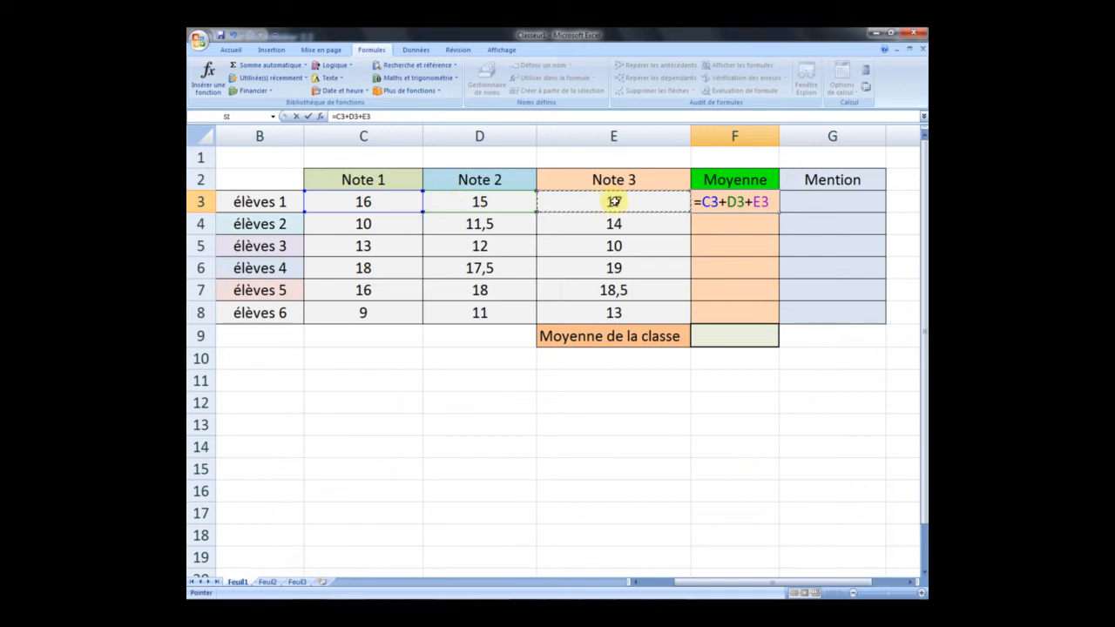
Step: Enclose the sum in F3 in parentheses and divide it by 3, giving =(C3+D3+E3)/3, and validate the formula
{"action": "left_click", "coordinate": [704, 202]}
{"action": "type", "text": "("}
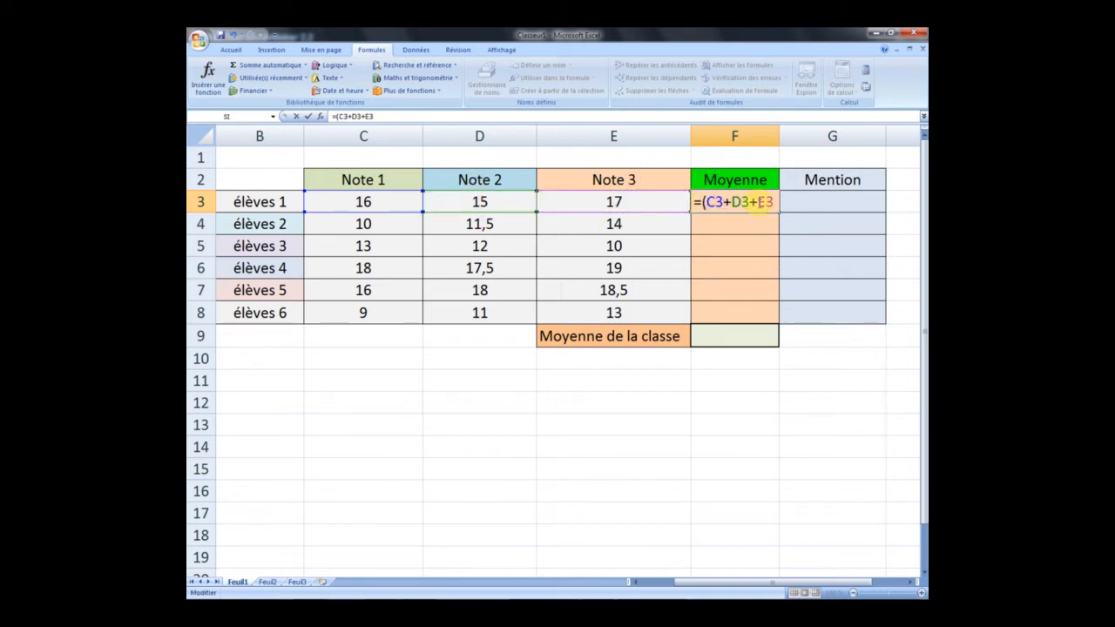
{"action": "type", "text": ")/3"}
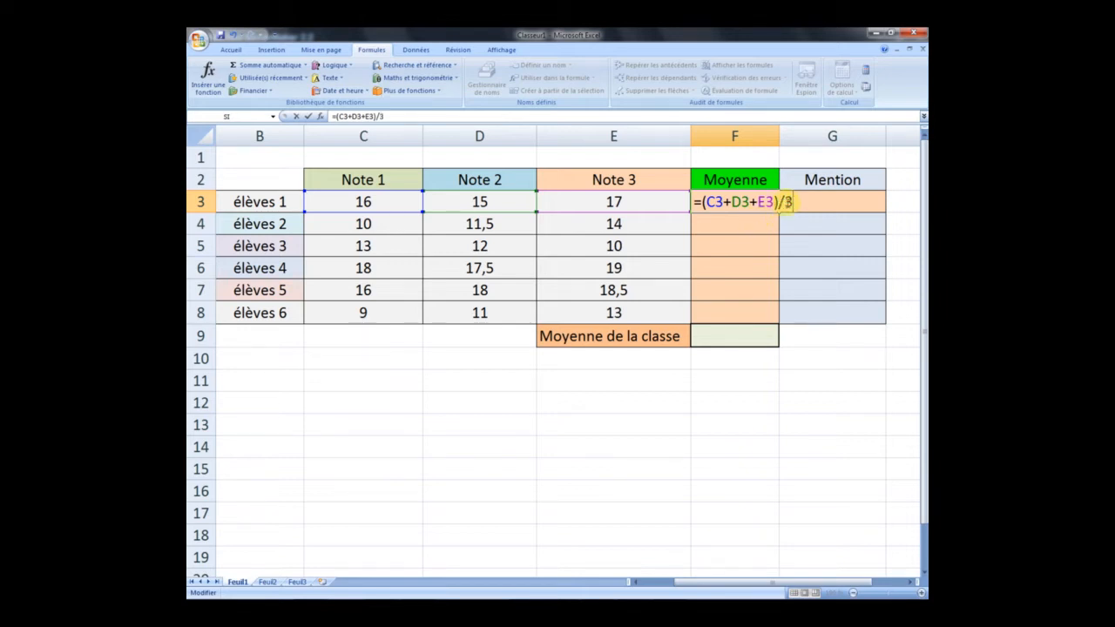
{"action": "left_click_drag", "start_coordinate": [793, 202], "coordinate": [681, 241]}
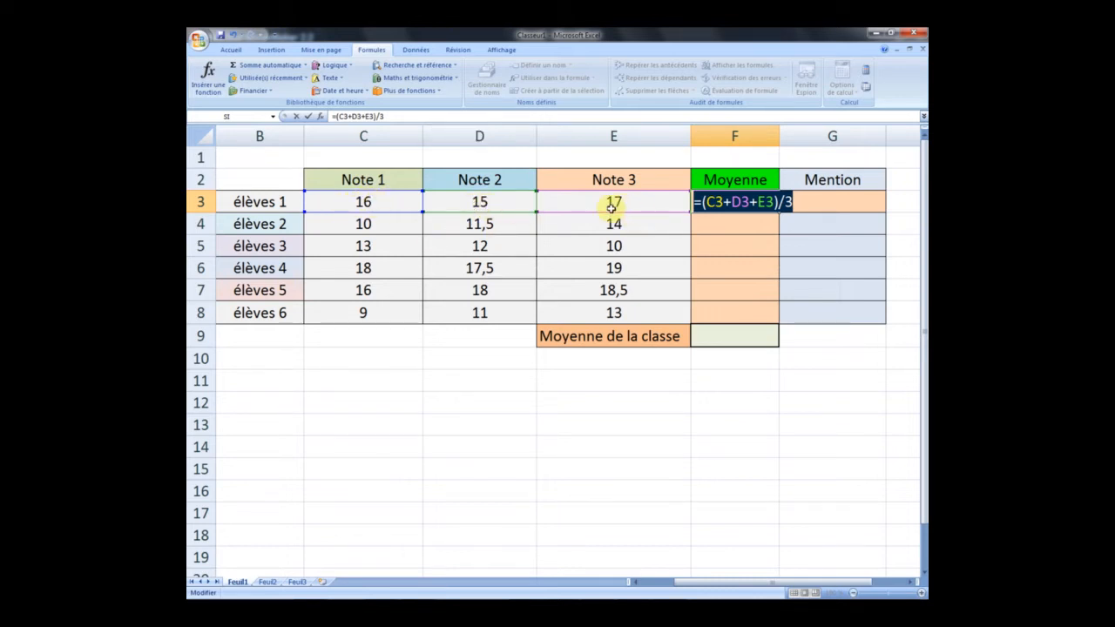
{"action": "left_click", "coordinate": [797, 203]}
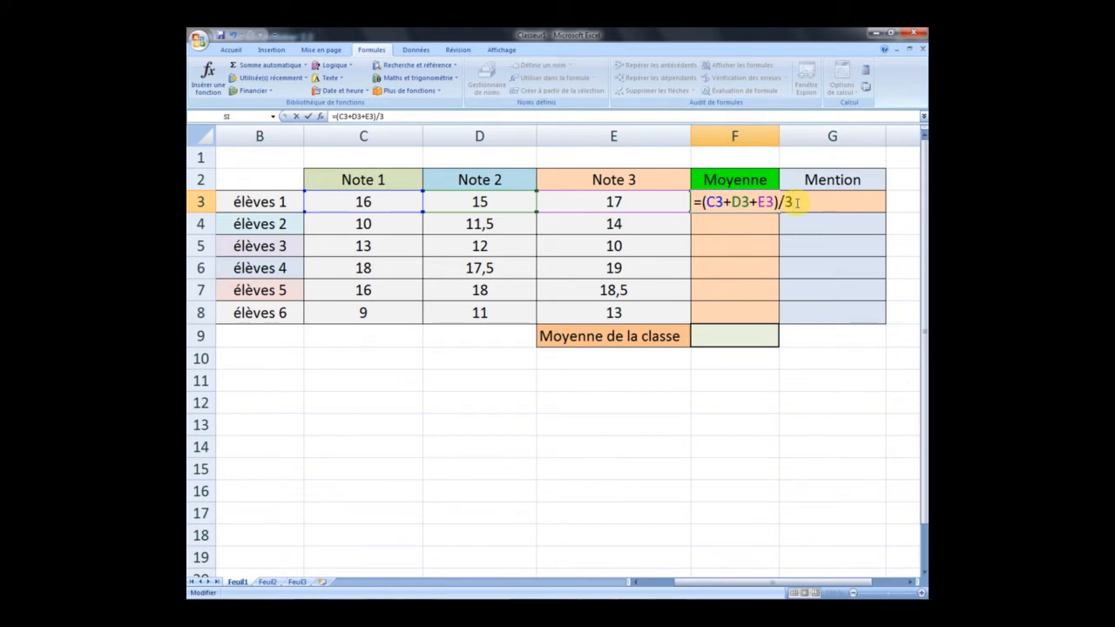
{"action": "key", "text": "Return"}
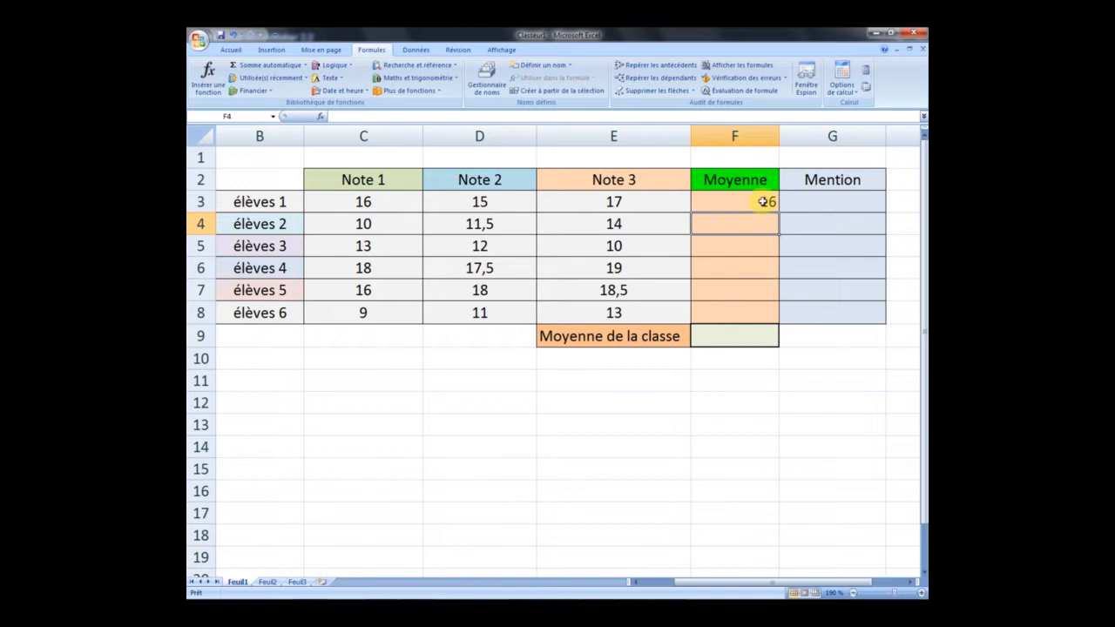
Step: Copy the average formula from F3 down through F8 for the remaining students
{"action": "left_click", "coordinate": [762, 201]}
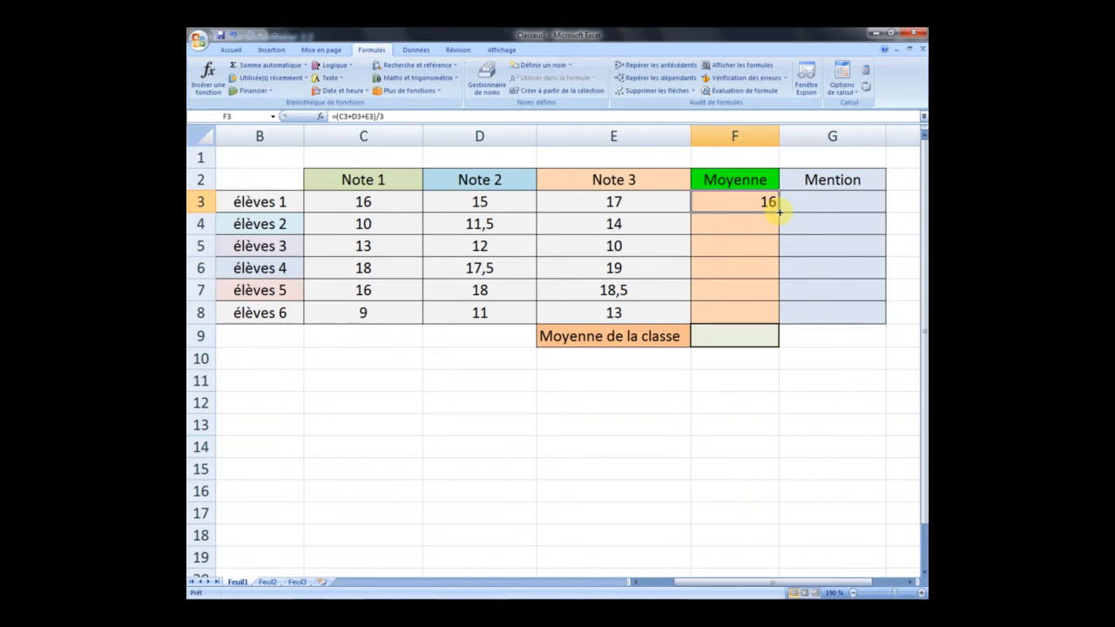
{"action": "left_click_drag", "start_coordinate": [780, 211], "coordinate": [774, 314]}
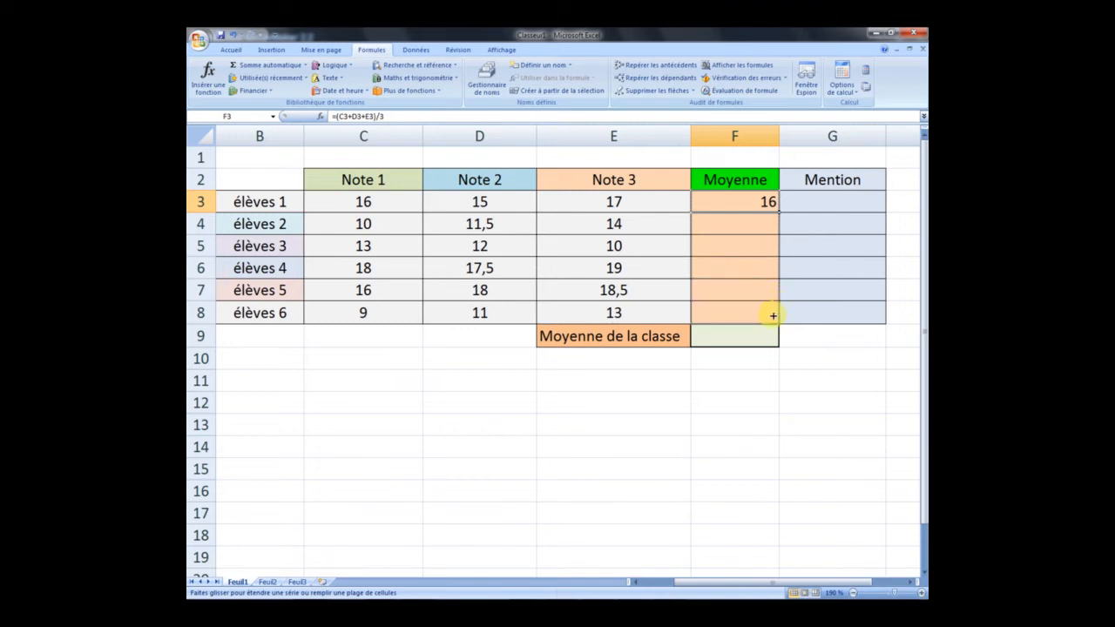
{"action": "left_click_drag", "start_coordinate": [774, 315], "coordinate": [774, 315]}
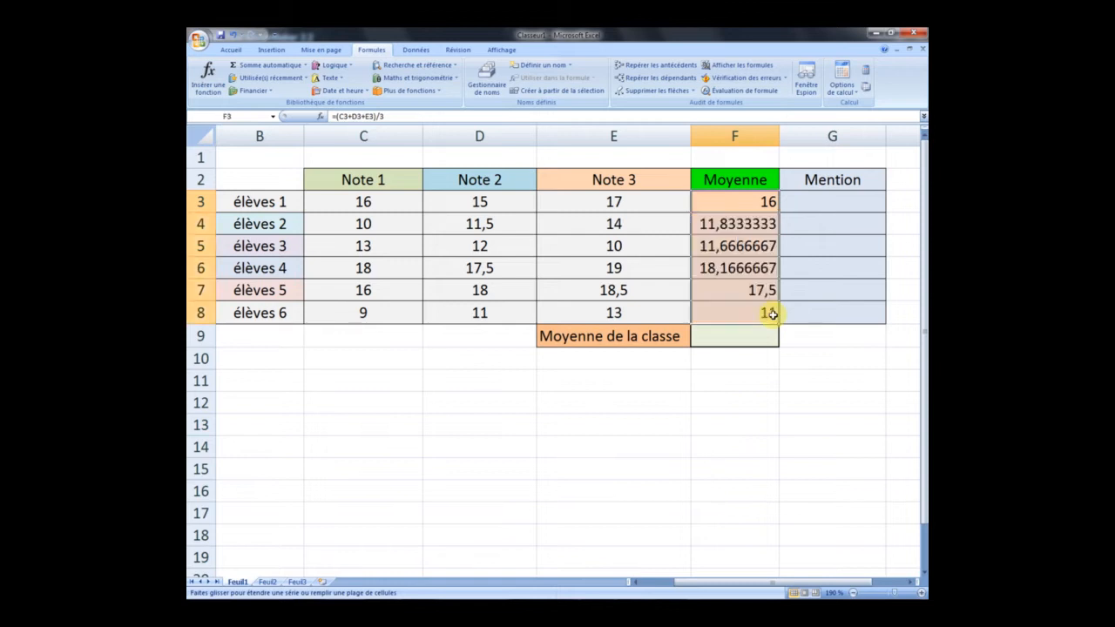
{"action": "left_click", "coordinate": [712, 315]}
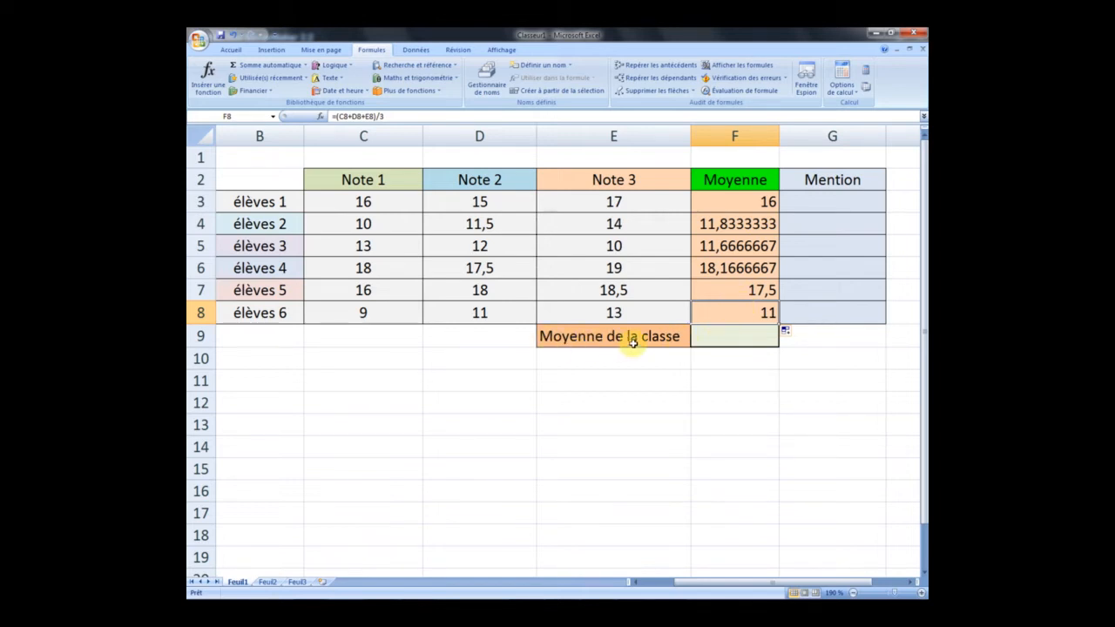
Step: Calculate the class average in F9 with the formula =(F3+F4+F5+F6+F7+F8)/6
{"action": "left_click", "coordinate": [720, 337]}
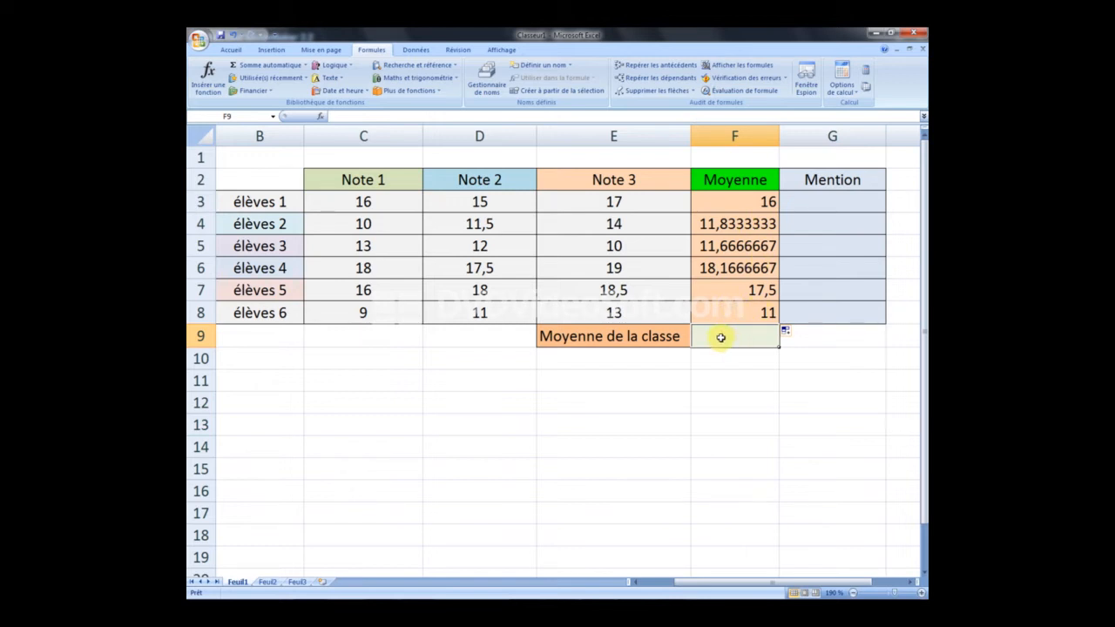
{"action": "type", "text": "="}
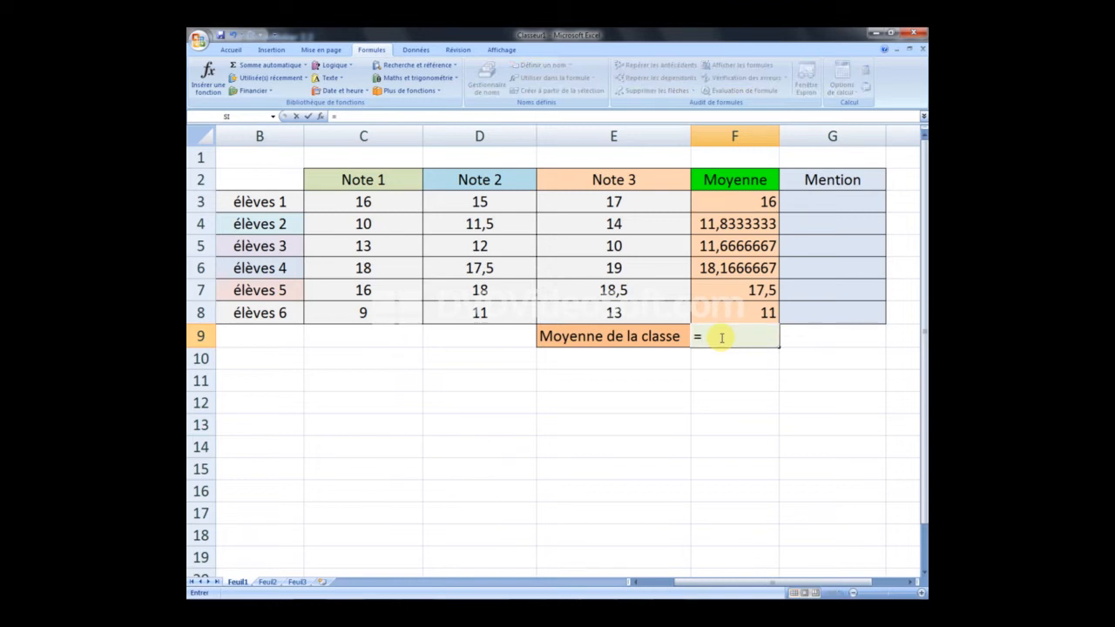
{"action": "type", "text": "("}
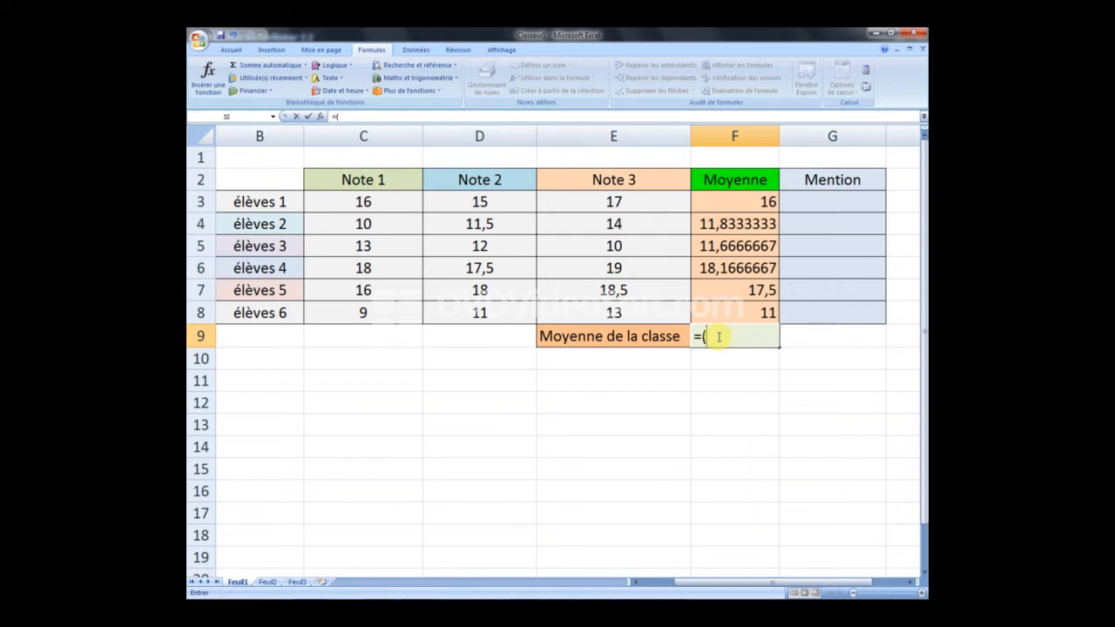
{"action": "left_click", "coordinate": [740, 204]}
{"action": "type", "text": "+"}
{"action": "left_click", "coordinate": [737, 223]}
{"action": "type", "text": "+"}
{"action": "left_click", "coordinate": [730, 248]}
{"action": "type", "text": "+"}
{"action": "left_click", "coordinate": [727, 271]}
{"action": "type", "text": "+"}
{"action": "left_click", "coordinate": [722, 291]}
{"action": "type", "text": "+"}
{"action": "left_click", "coordinate": [718, 311]}
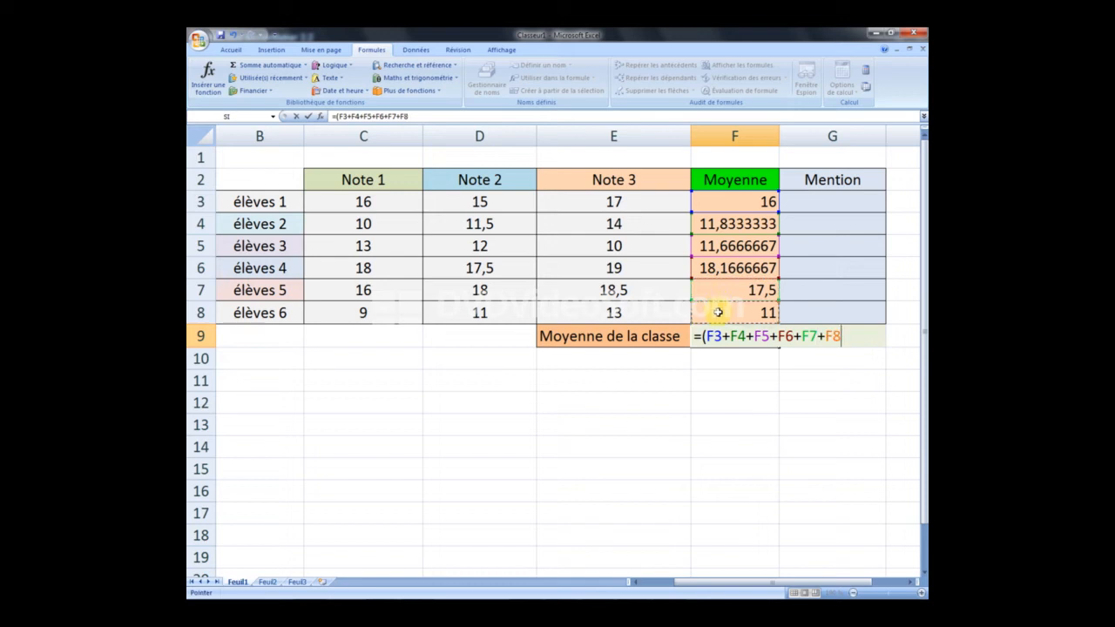
{"action": "type", "text": ")/"}
{"action": "type", "text": "6"}
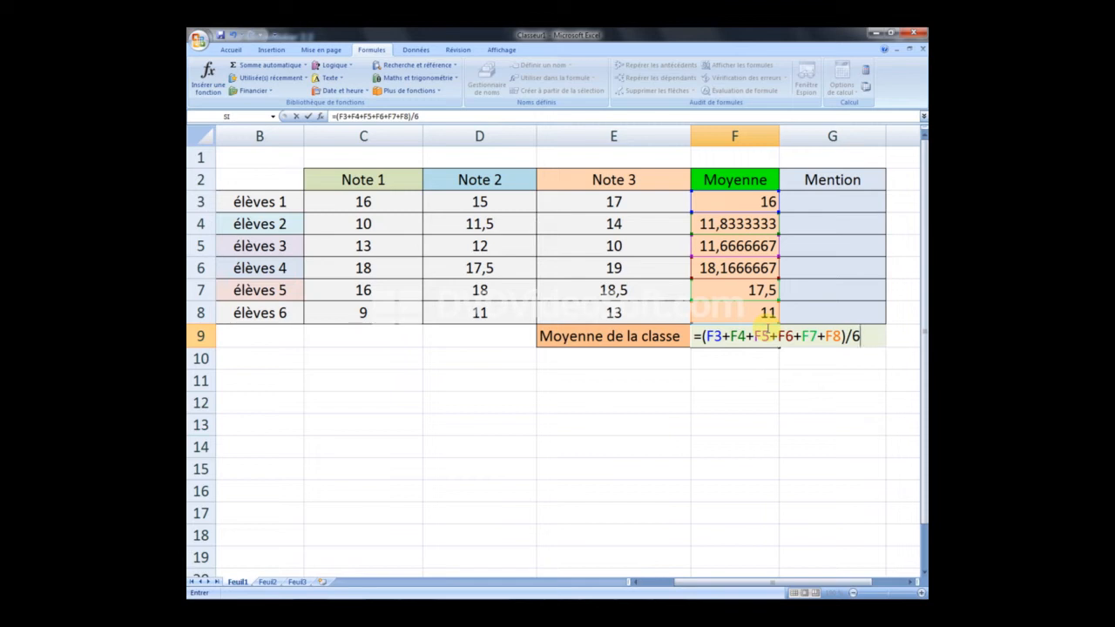
{"action": "key", "text": "Return"}
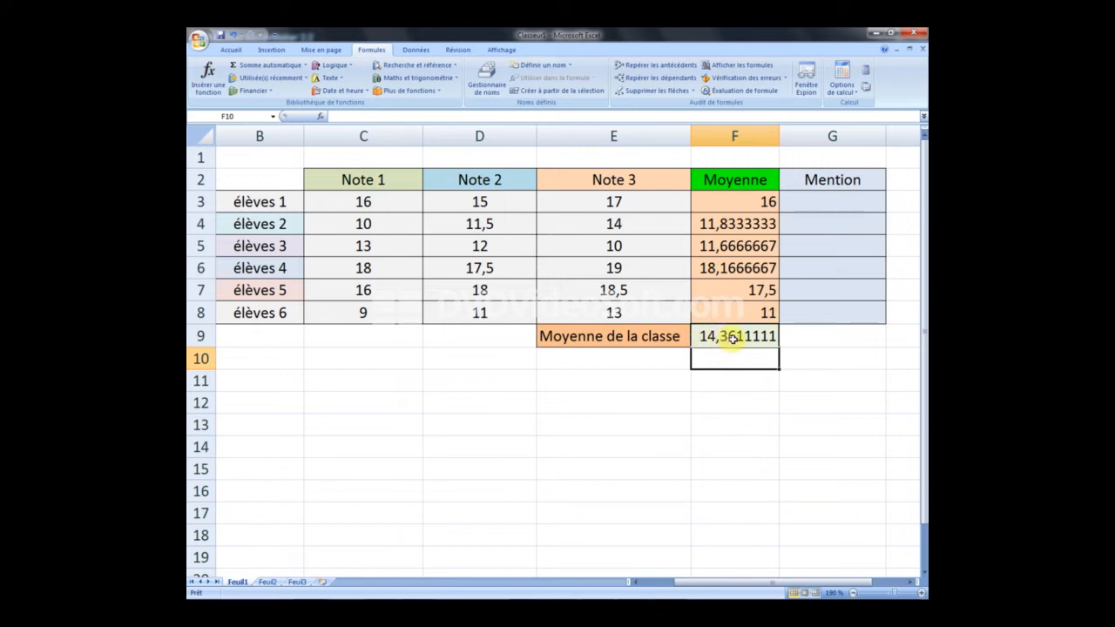
Step: Clear the student averages and the class average in cells F3 to F9
{"action": "left_click", "coordinate": [741, 337]}
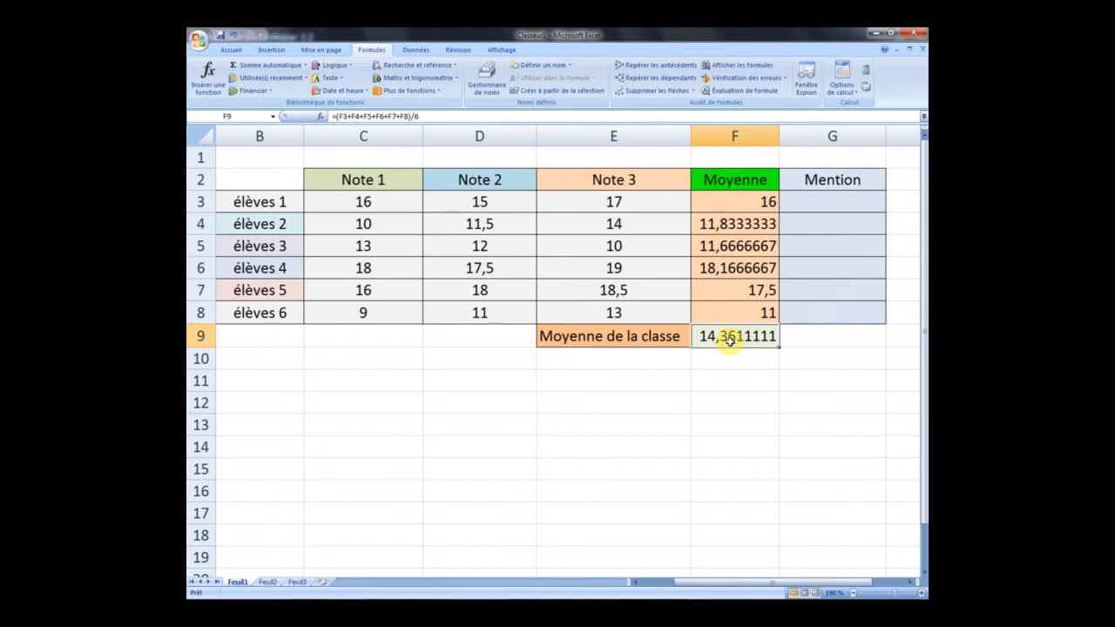
{"action": "left_click_drag", "start_coordinate": [745, 203], "coordinate": [752, 335]}
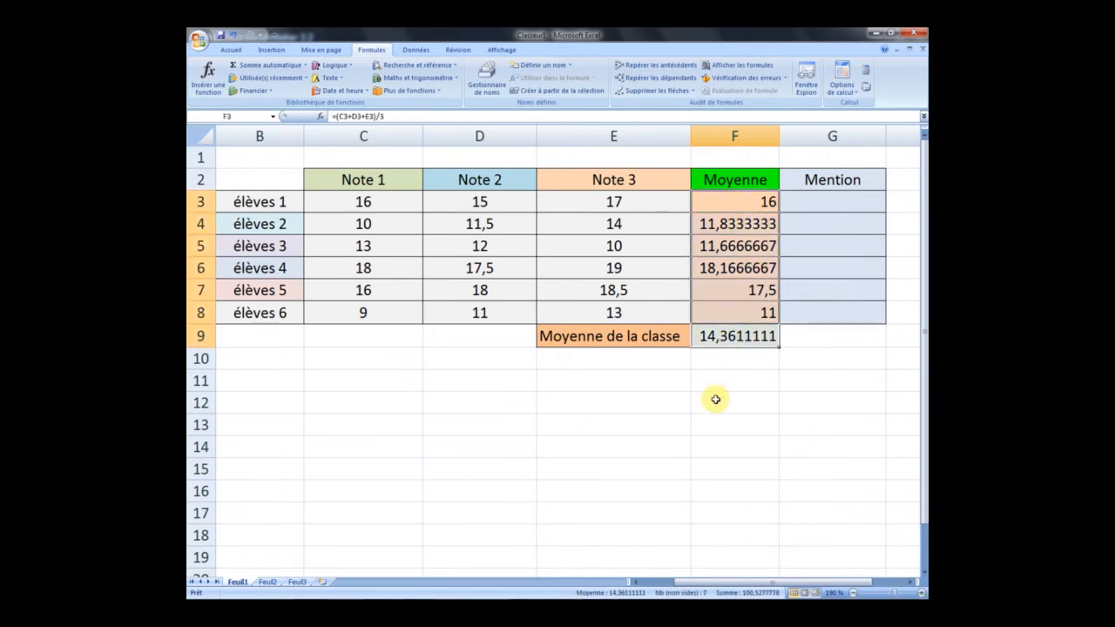
{"action": "key", "text": "Delete"}
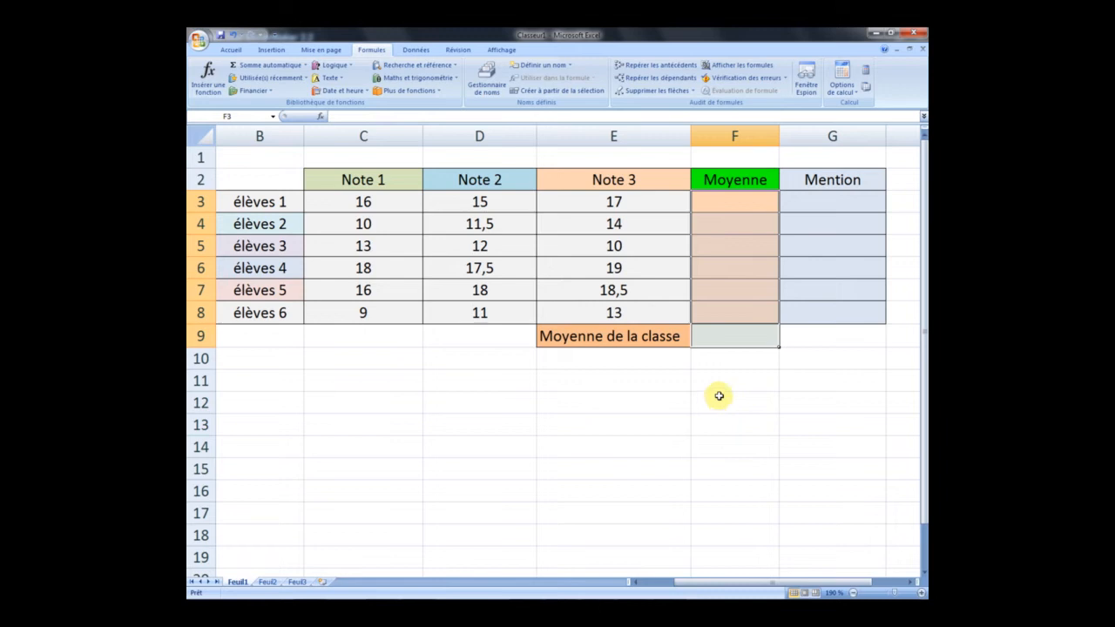
Step: Insert the MOYENNE function in F3 for the first student and move its arguments dialog clear of the table
{"action": "left_click", "coordinate": [722, 204]}
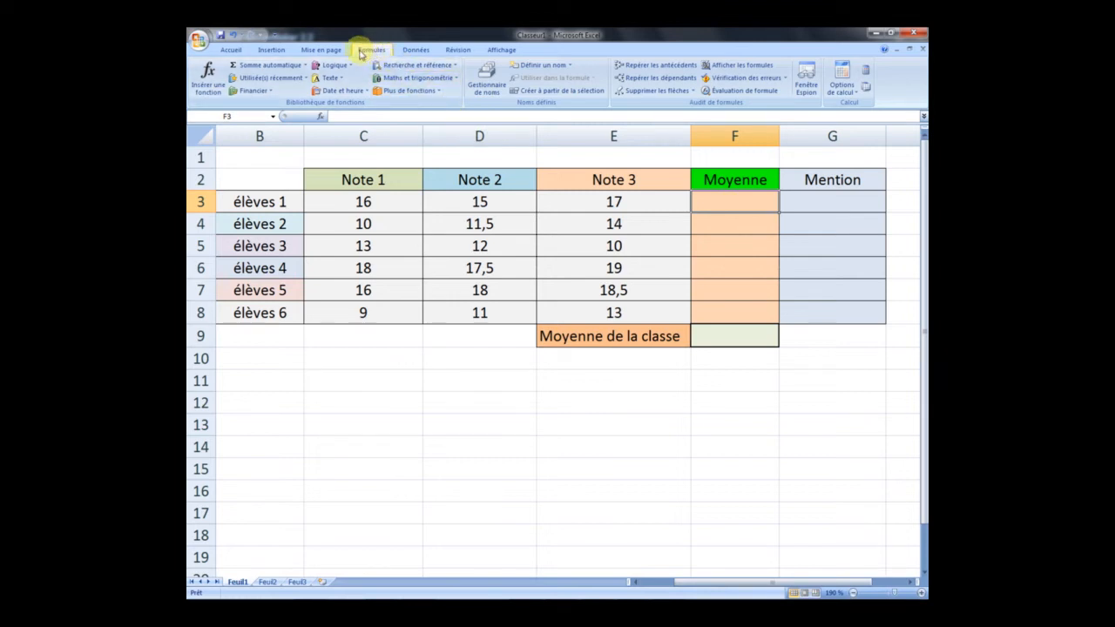
{"action": "left_click", "coordinate": [207, 79]}
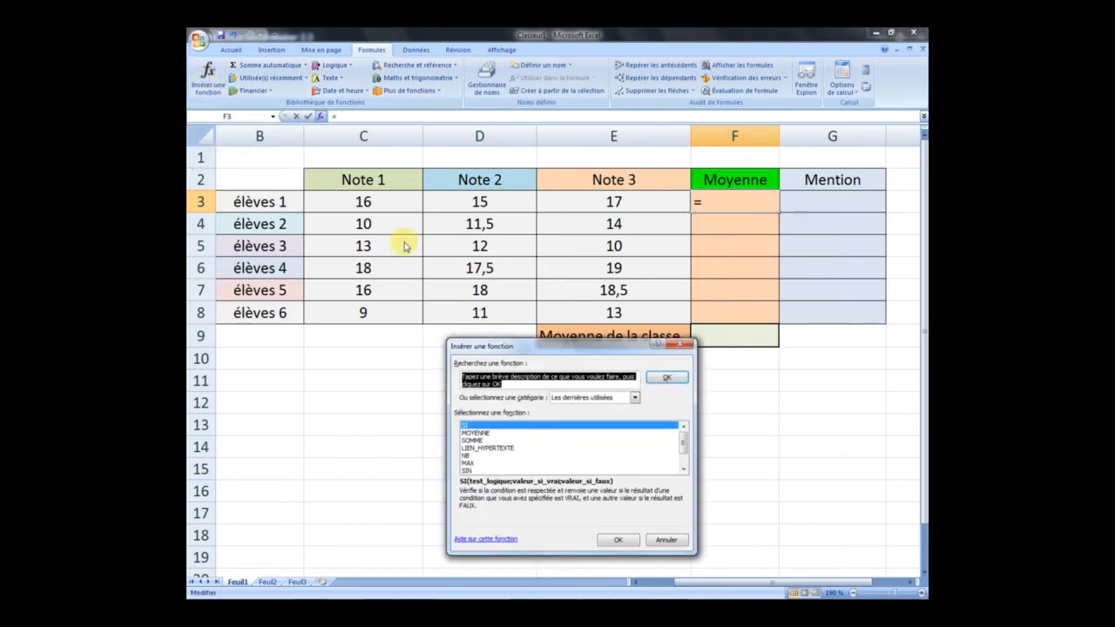
{"action": "left_click", "coordinate": [473, 433]}
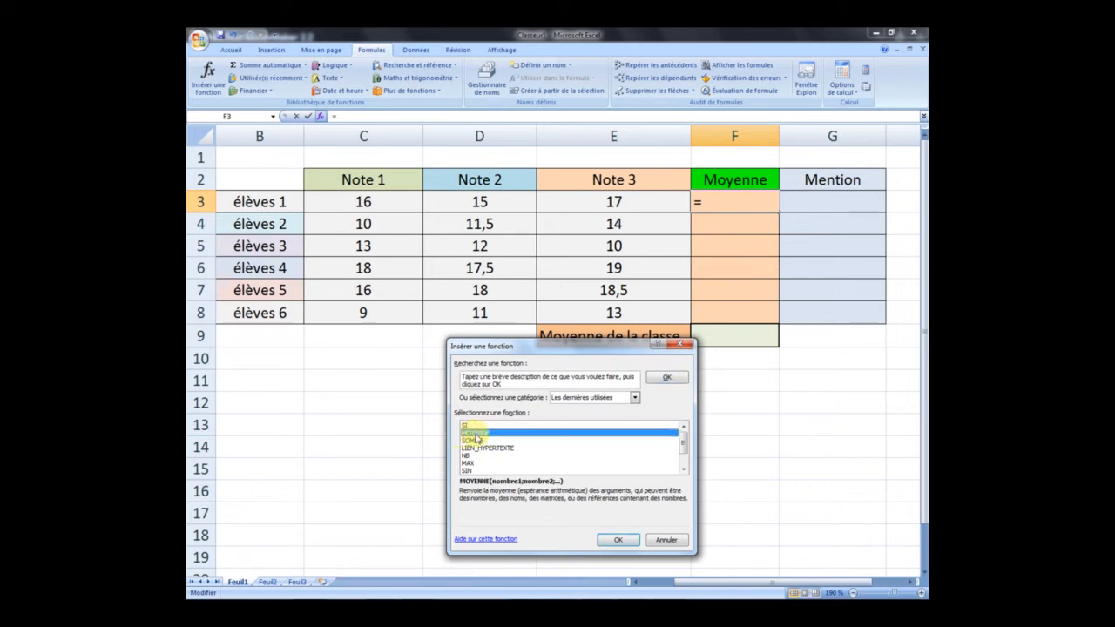
{"action": "left_click", "coordinate": [616, 541]}
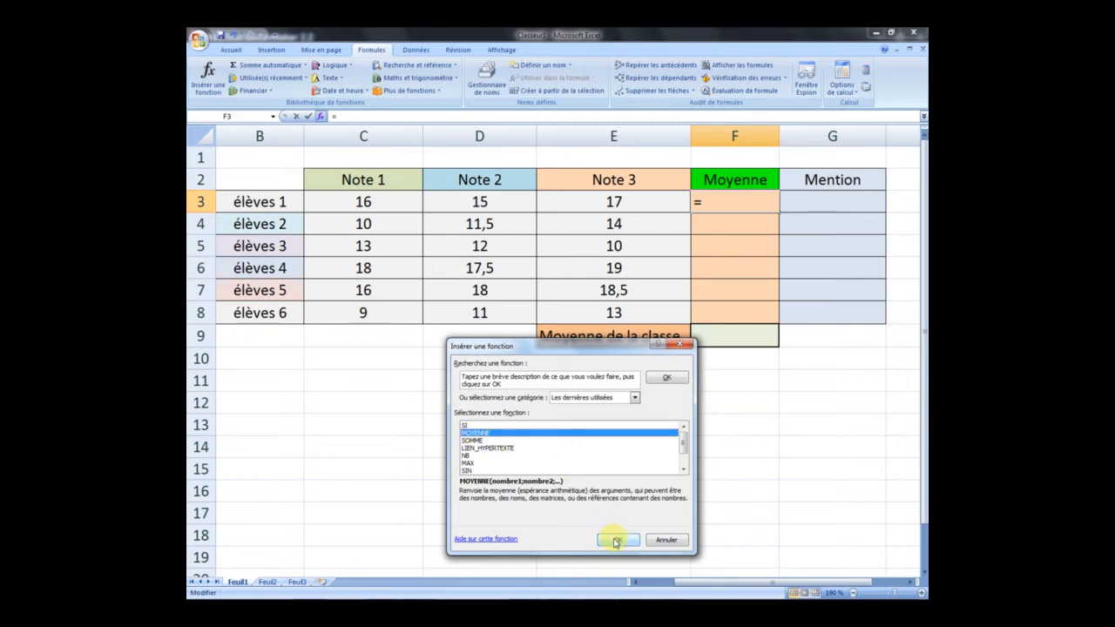
{"action": "left_click_drag", "start_coordinate": [588, 359], "coordinate": [596, 373]}
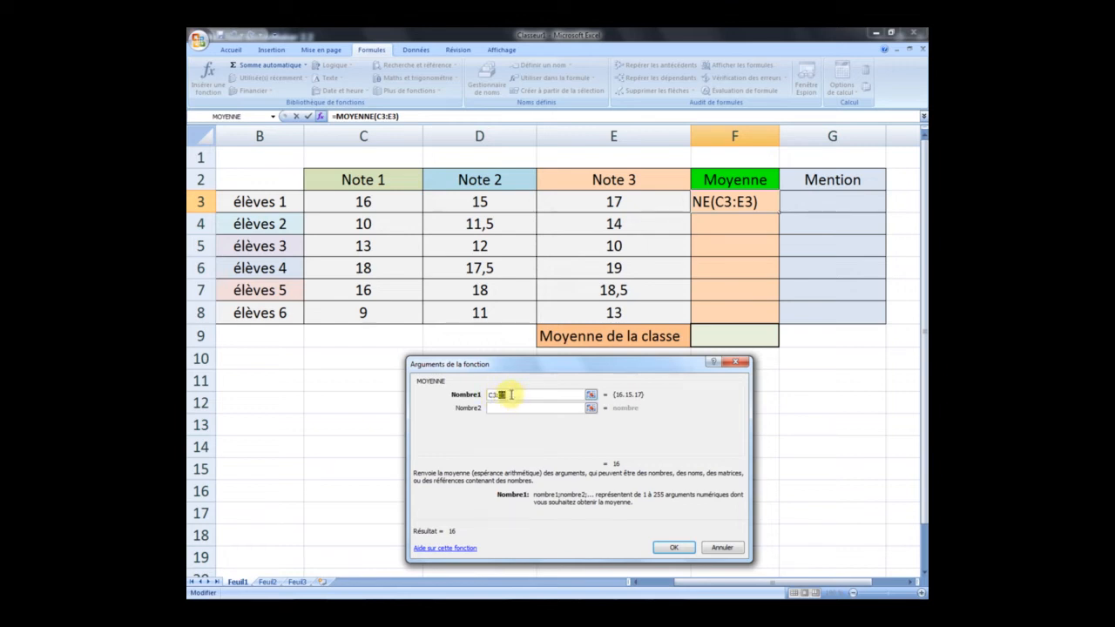
{"action": "type", "text": "+"}
{"action": "left_click", "coordinate": [363, 202]}
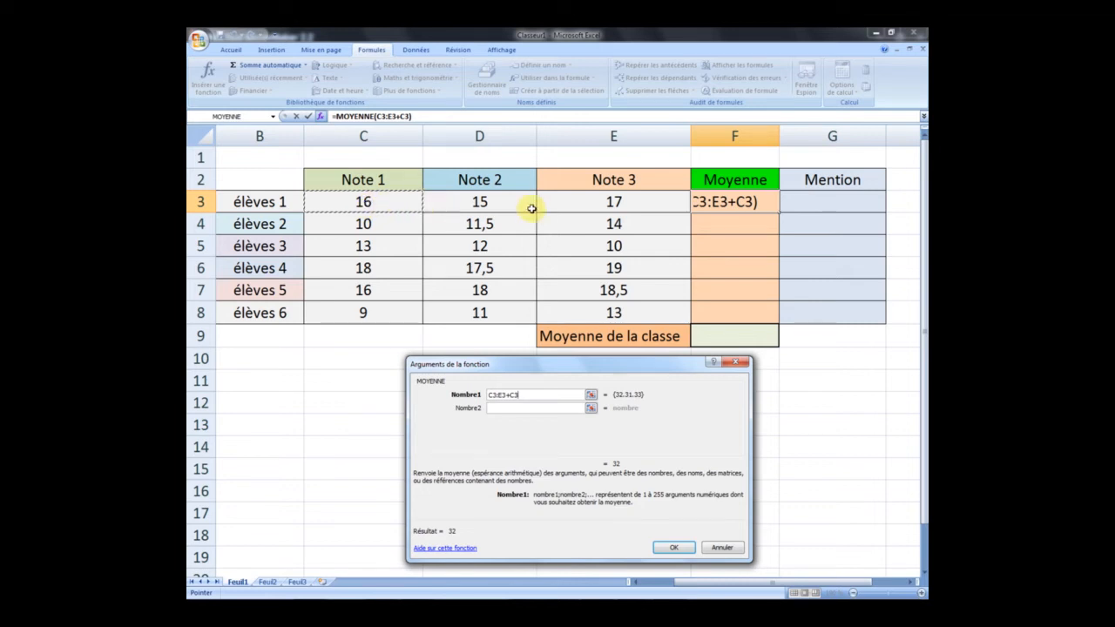
{"action": "left_click", "coordinate": [620, 203]}
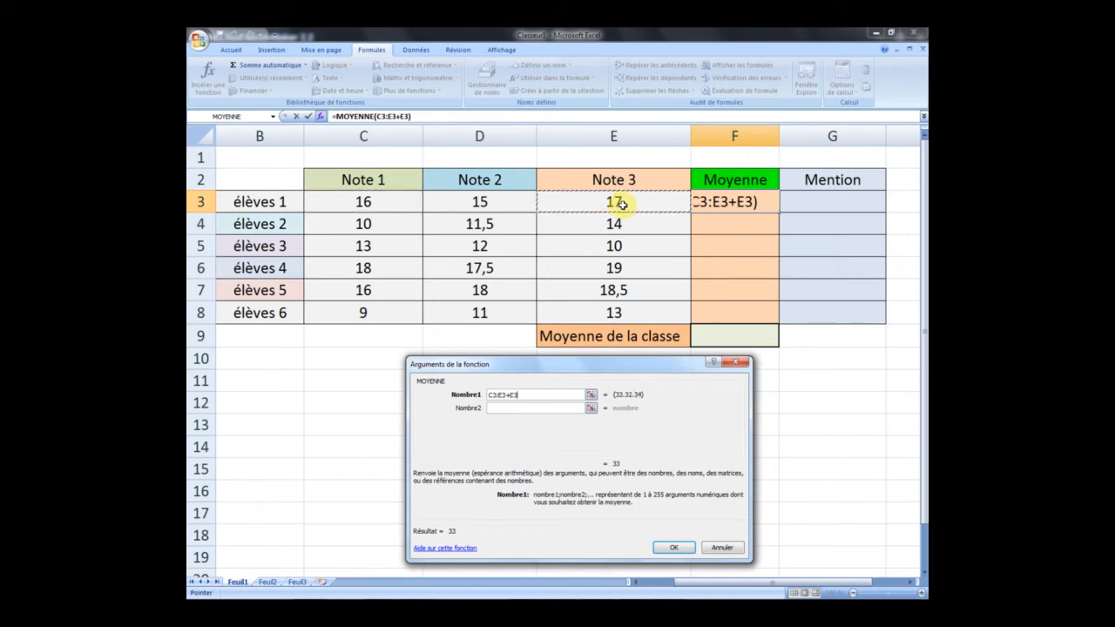
{"action": "left_click_drag", "start_coordinate": [518, 396], "coordinate": [507, 396]}
{"action": "key", "text": "BackSpace"}
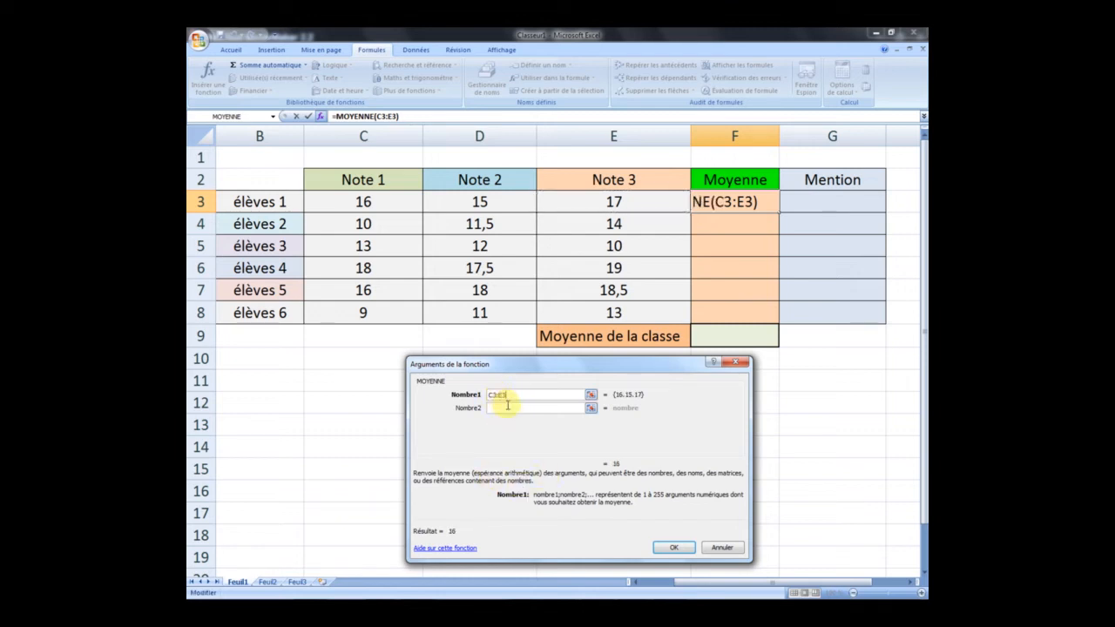
Step: Confirm the MOYENNE function over C3:E3 in F3 and copy it down through F8 for the remaining students
{"action": "left_click", "coordinate": [673, 548]}
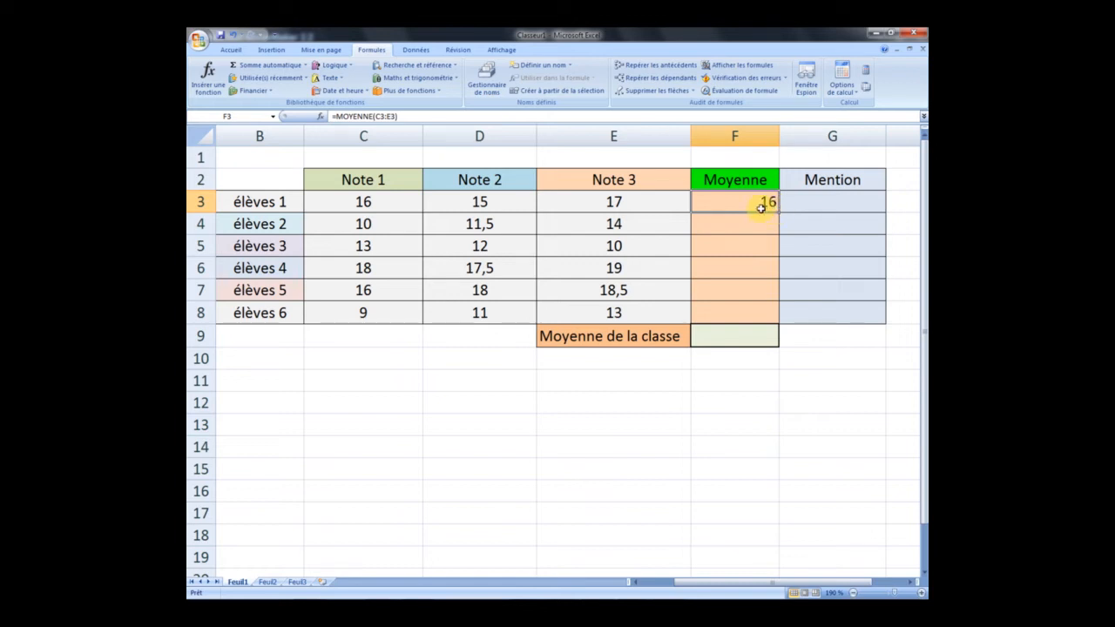
{"action": "left_click", "coordinate": [403, 116]}
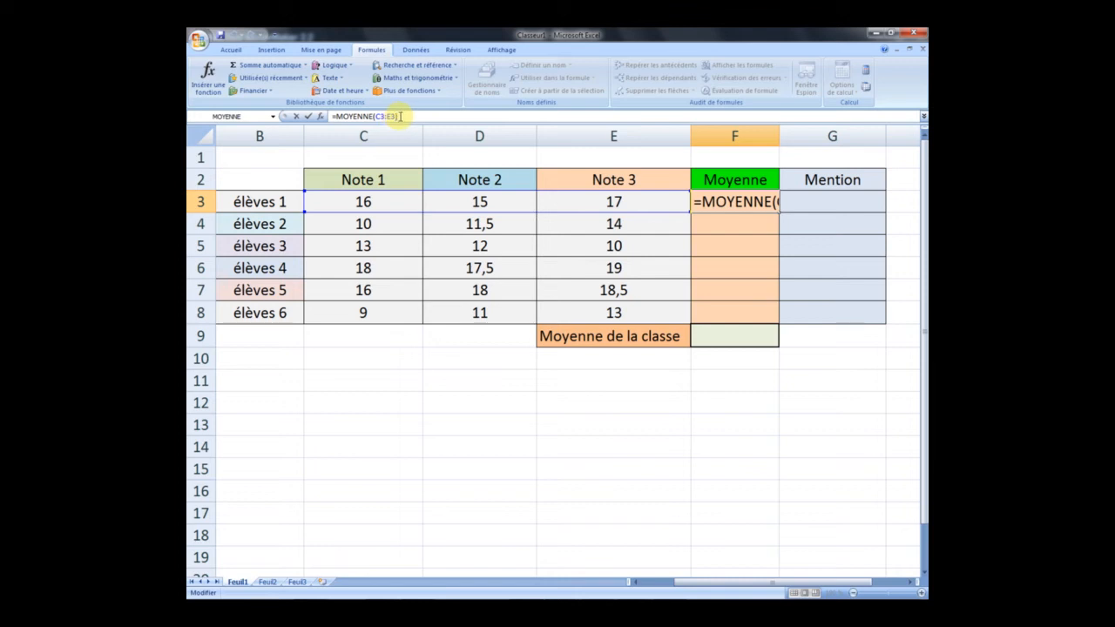
{"action": "key", "text": "Return"}
{"action": "left_click", "coordinate": [743, 207]}
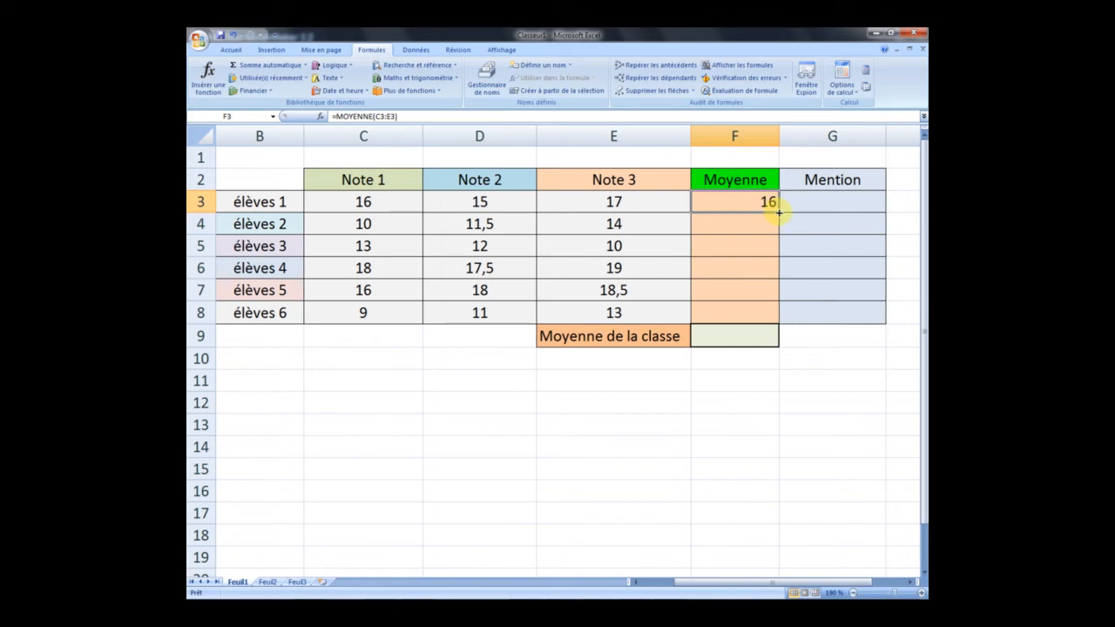
{"action": "left_click_drag", "start_coordinate": [779, 212], "coordinate": [773, 313]}
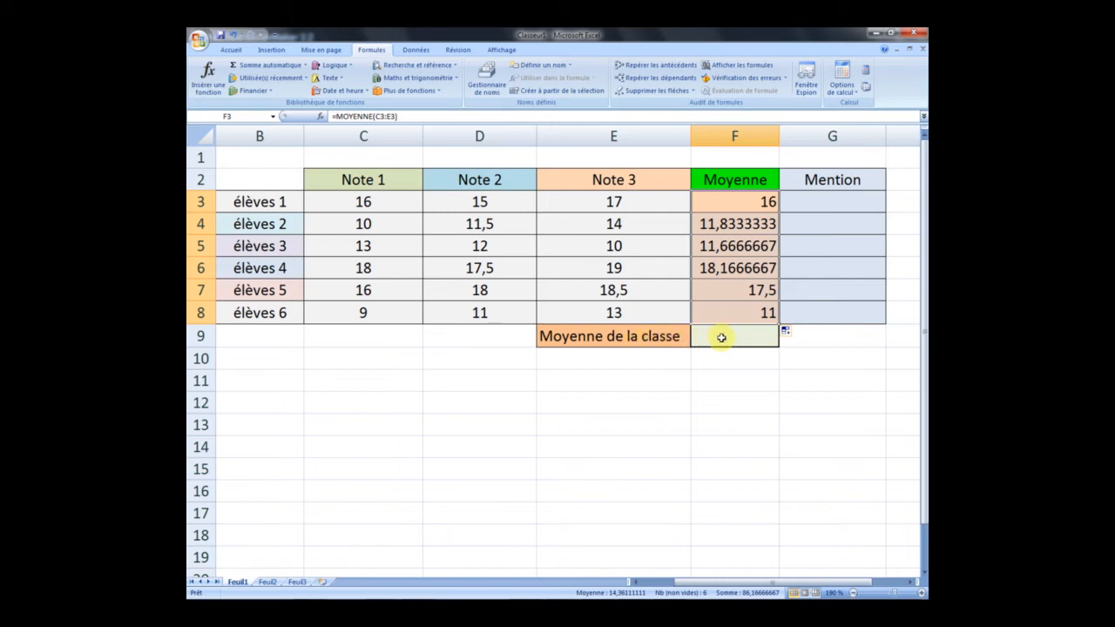
Step: Calculate the class average in F9 with the MOYENNE function over the range F3:F8
{"action": "left_click", "coordinate": [717, 337]}
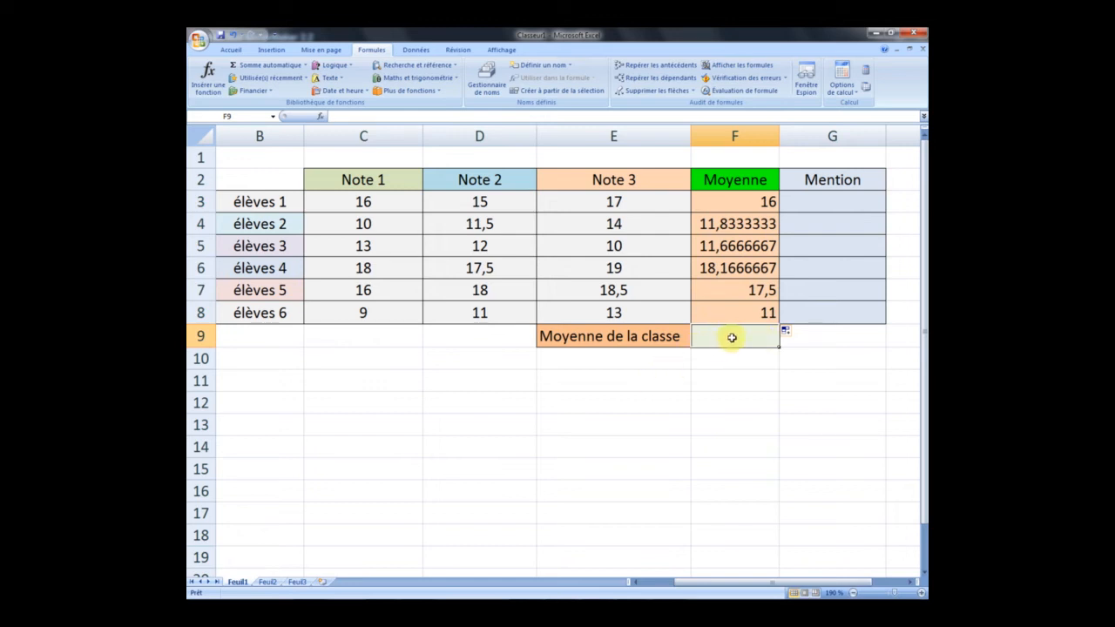
{"action": "left_click", "coordinate": [208, 88]}
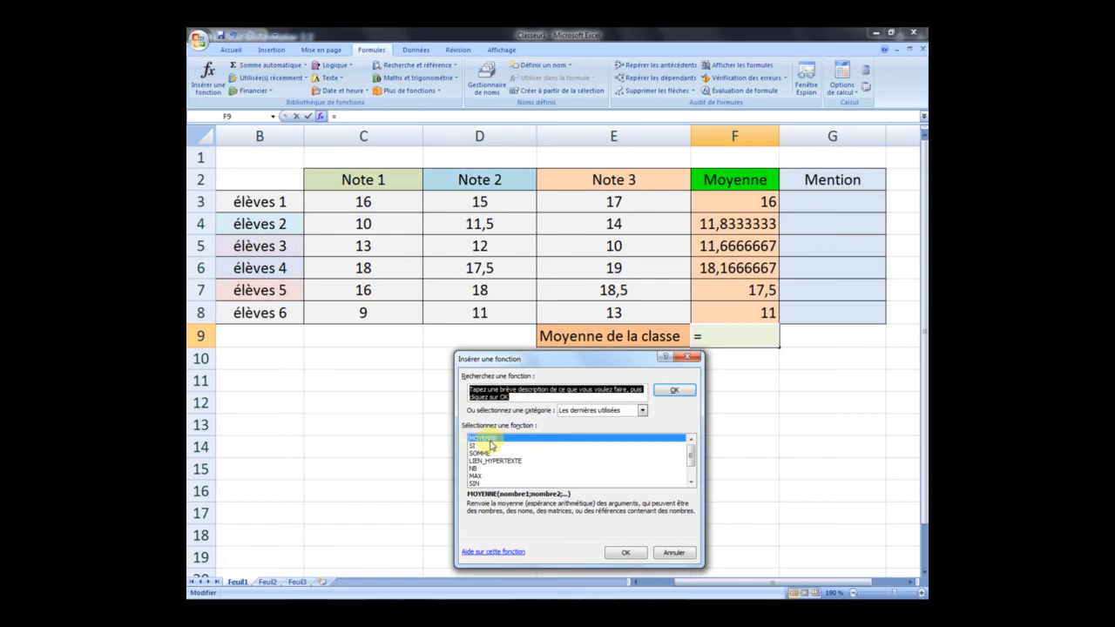
{"action": "left_click", "coordinate": [627, 554]}
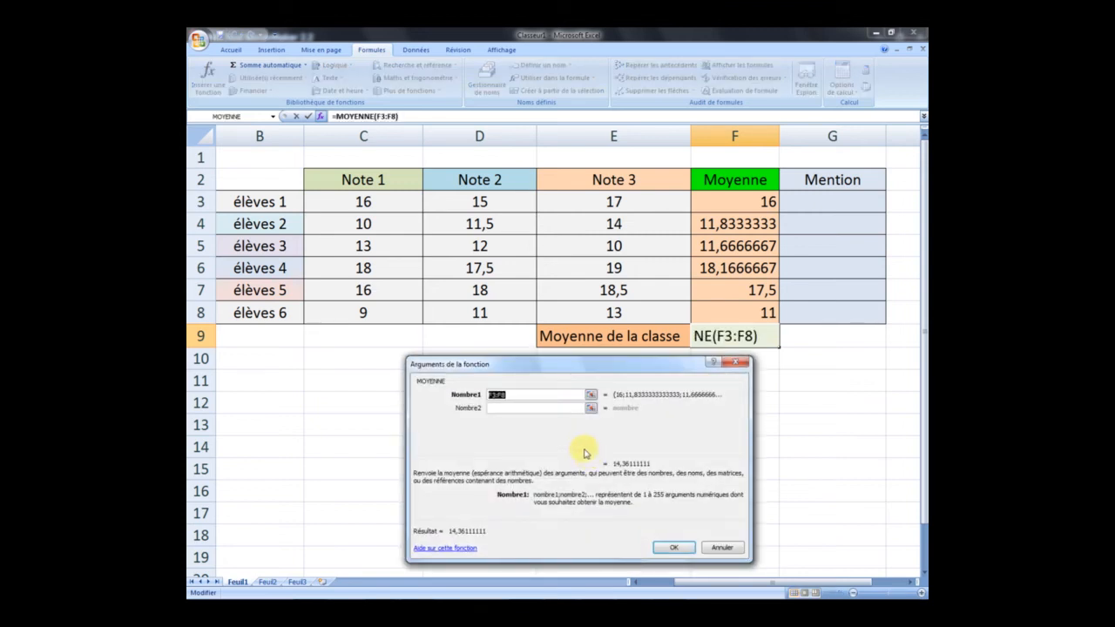
{"action": "left_click_drag", "start_coordinate": [579, 370], "coordinate": [587, 369]}
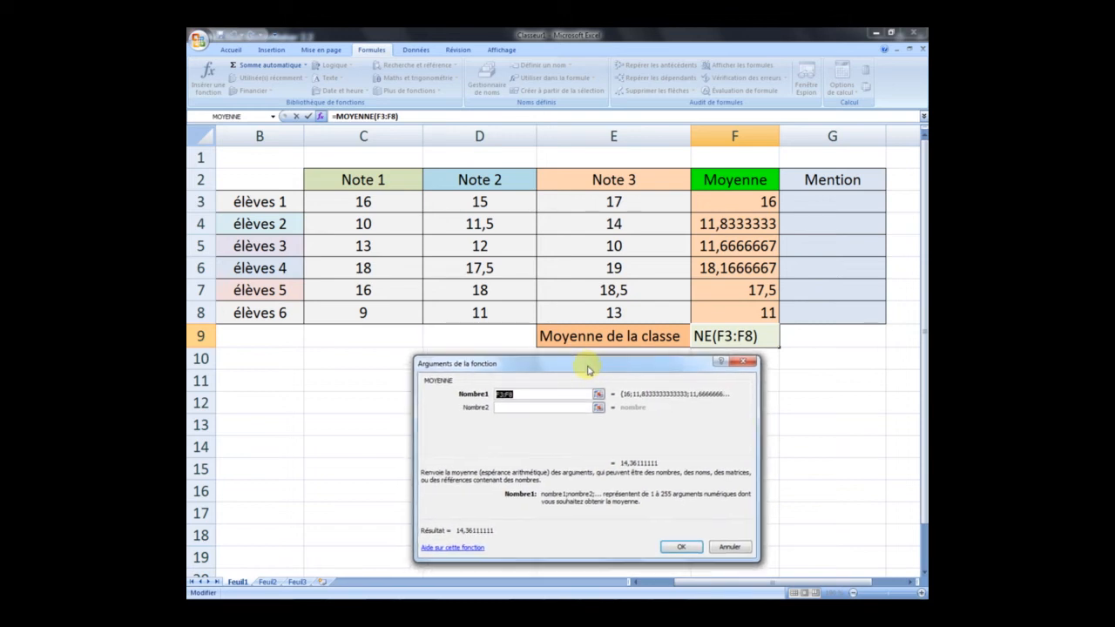
{"action": "left_click", "coordinate": [504, 395]}
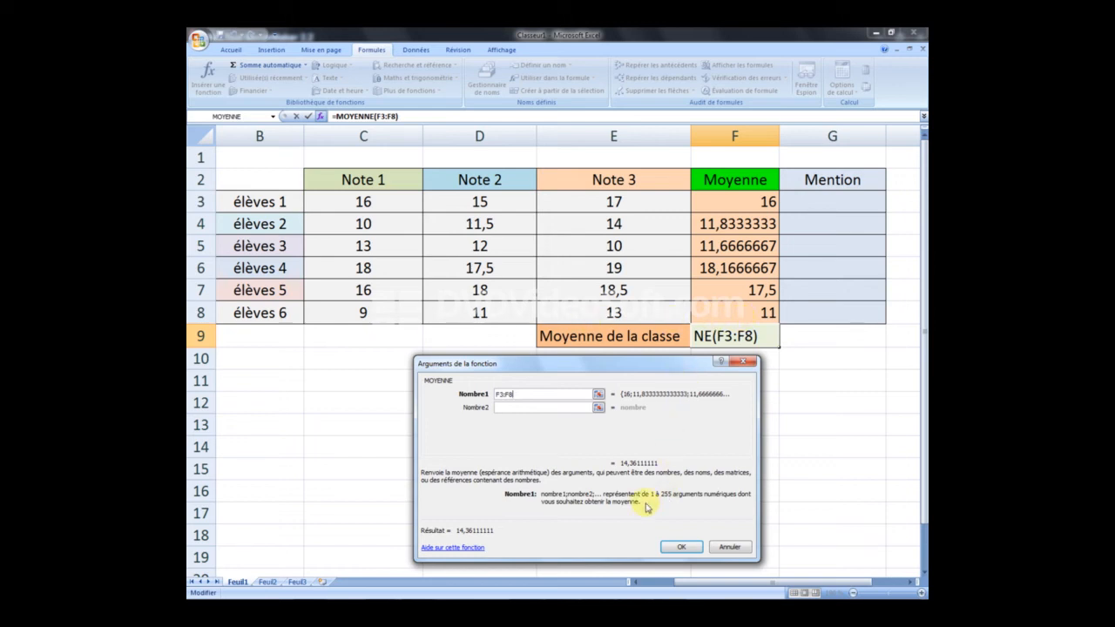
{"action": "left_click", "coordinate": [682, 548]}
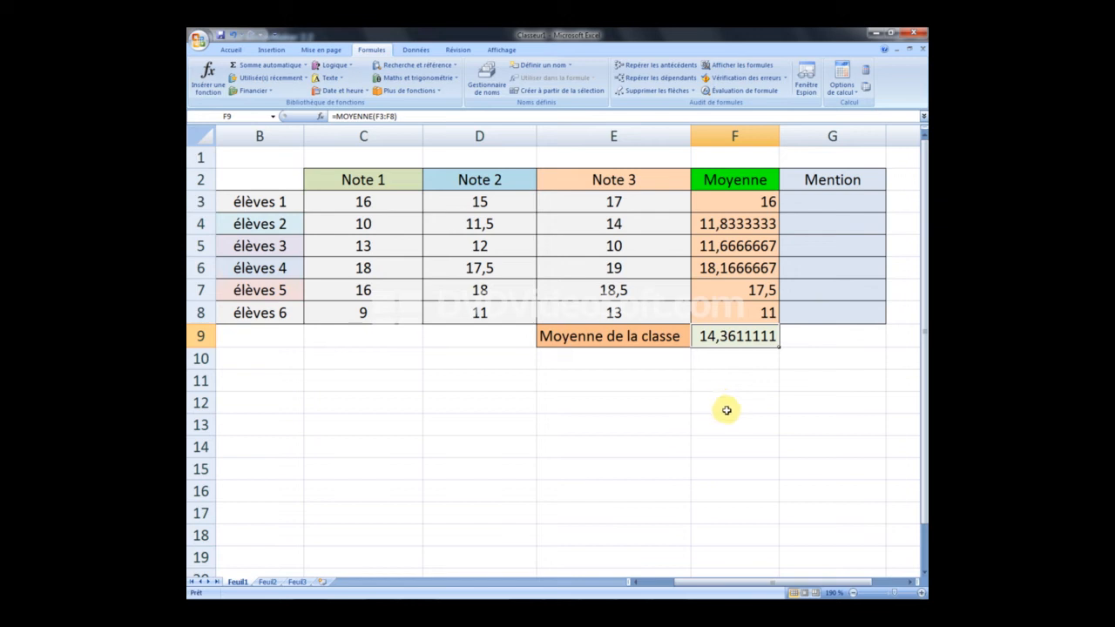
Step: Insert the SI function in G3 for the first student's mention with the logical test F3<12
{"action": "left_click", "coordinate": [826, 204]}
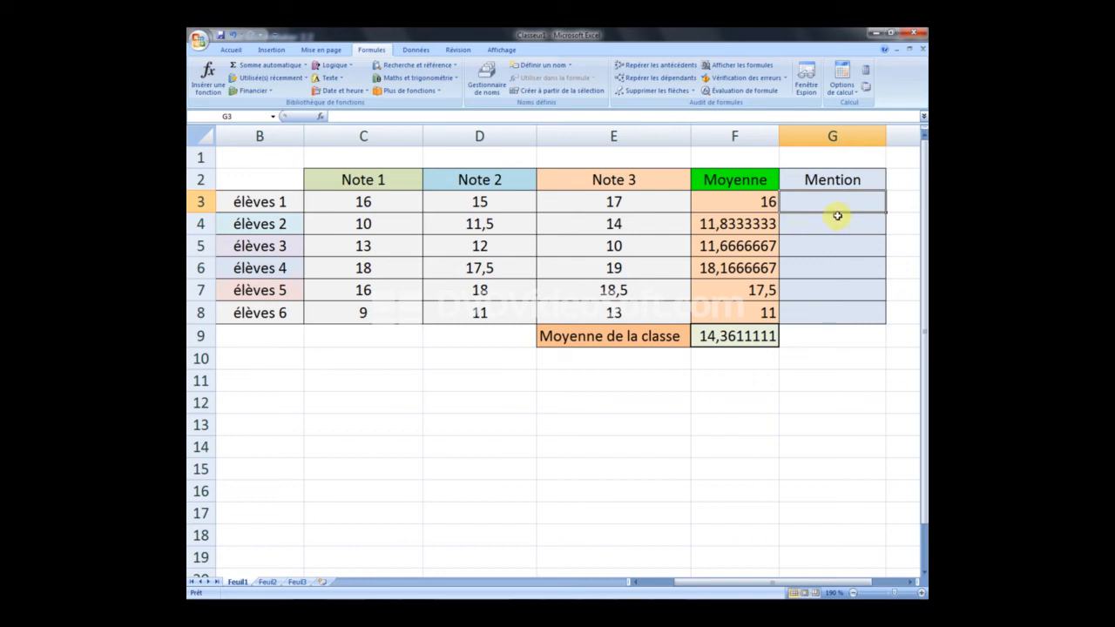
{"action": "left_click", "coordinate": [210, 89]}
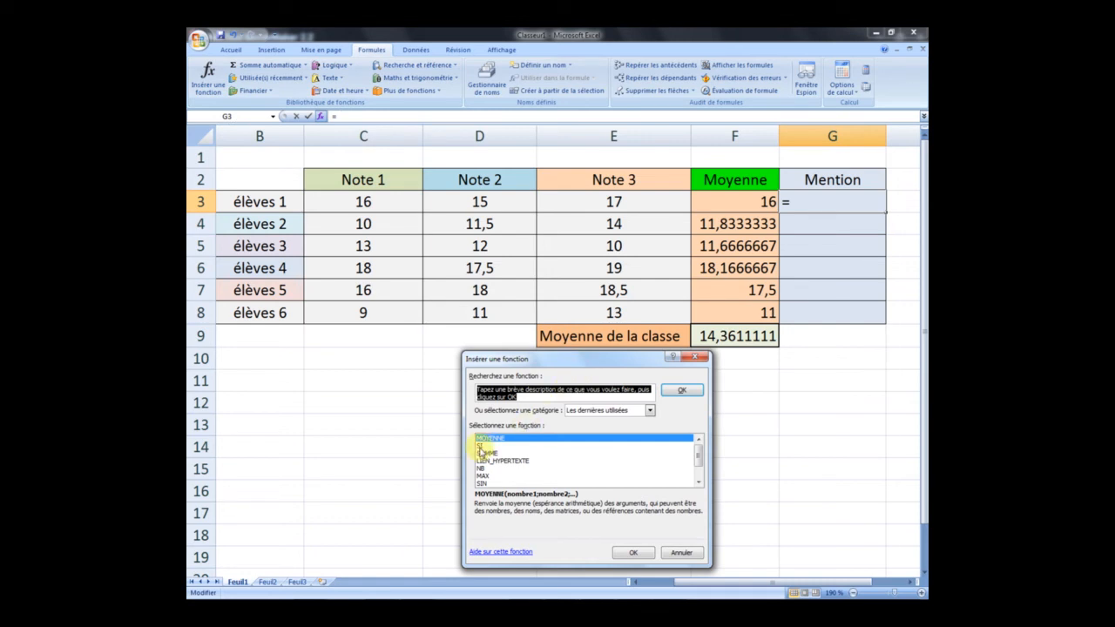
{"action": "left_click", "coordinate": [482, 447]}
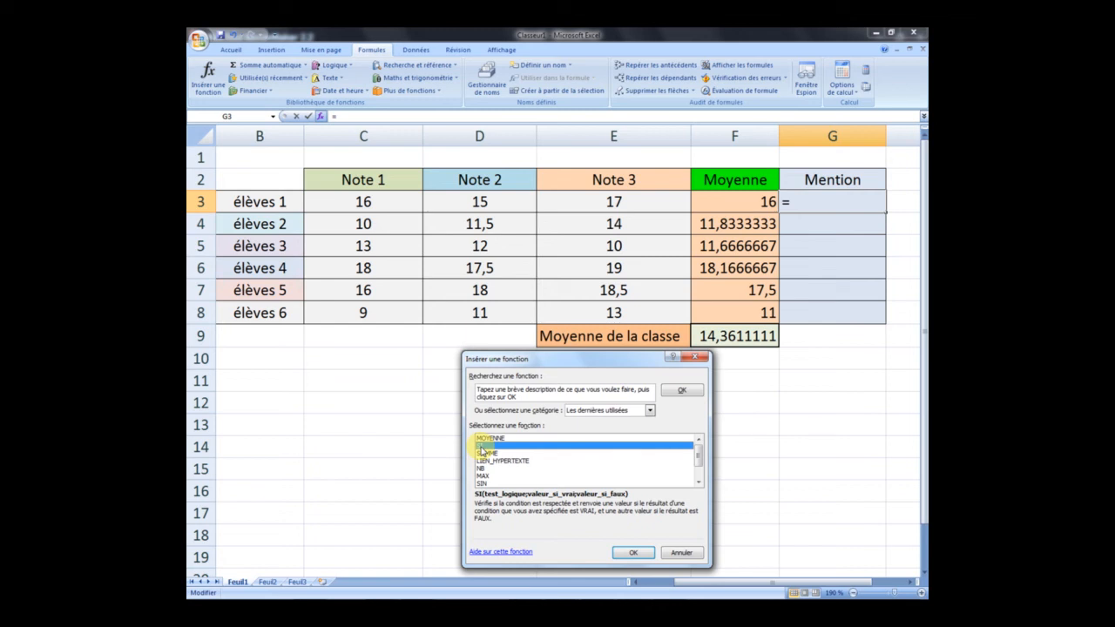
{"action": "left_click", "coordinate": [634, 554]}
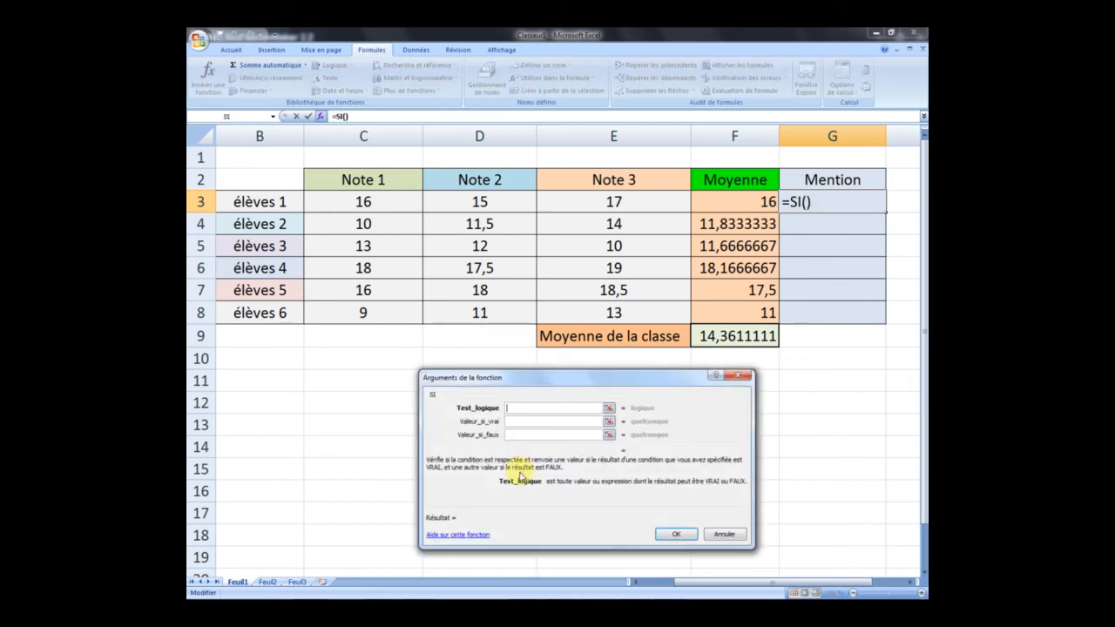
{"action": "mouse_move", "coordinate": [536, 381]}
{"action": "left_mouse_down"}
{"action": "mouse_move", "coordinate": [536, 364]}
{"action": "mouse_move", "coordinate": [541, 372]}
{"action": "left_mouse_up"}
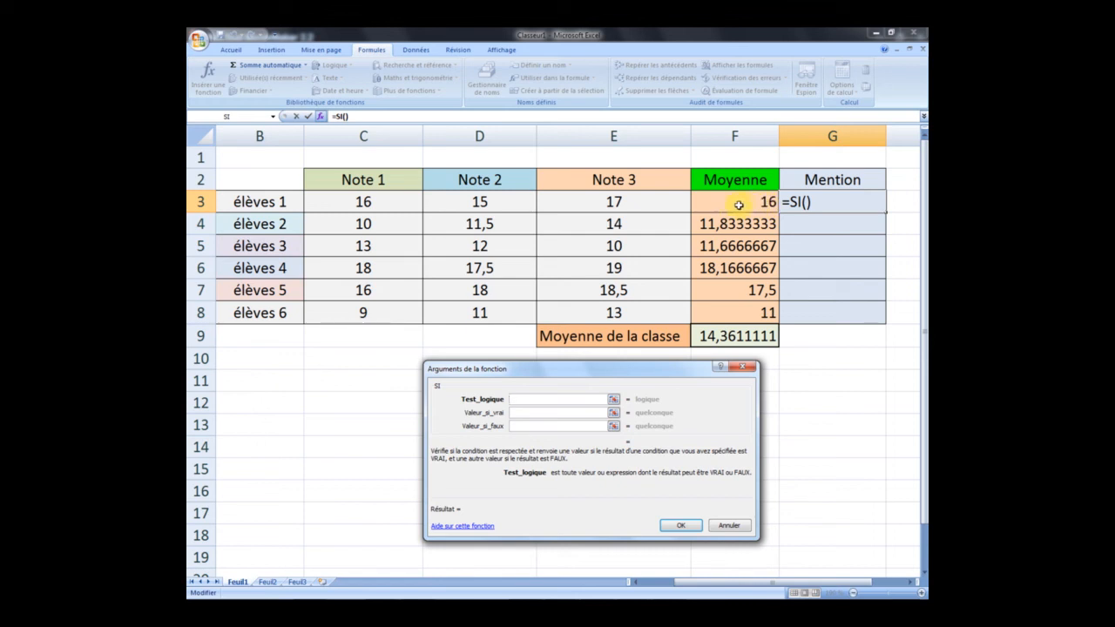
{"action": "left_click", "coordinate": [739, 205]}
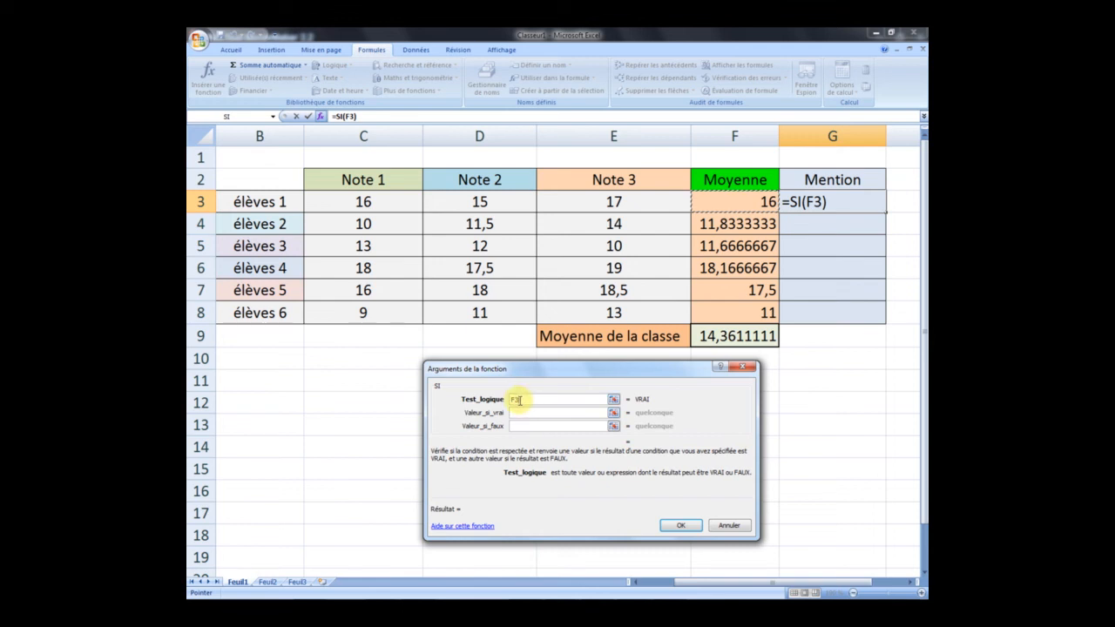
{"action": "left_click_drag", "start_coordinate": [512, 399], "coordinate": [526, 401]}
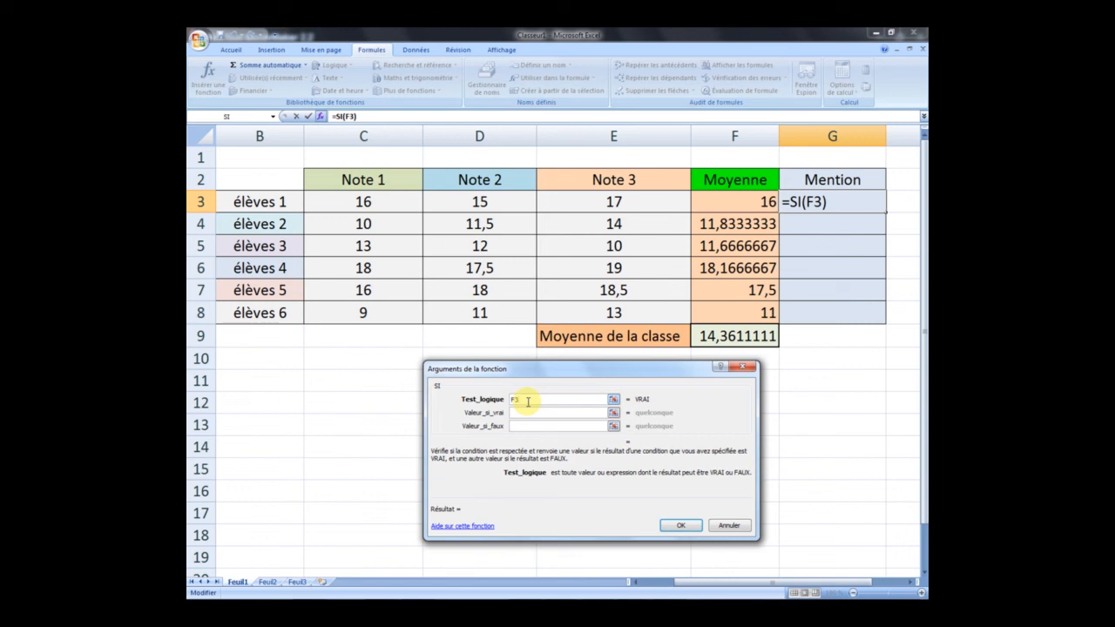
{"action": "type", "text": "<12"}
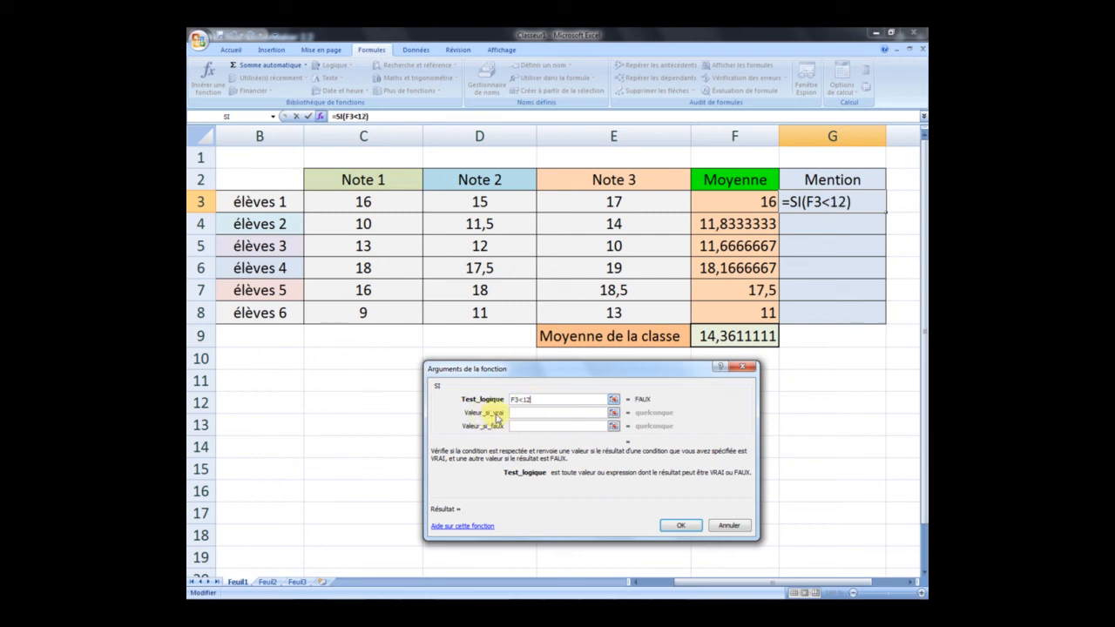
Step: Set the SI function's value if true to the text "tu dois réviser"
{"action": "left_click", "coordinate": [522, 414]}
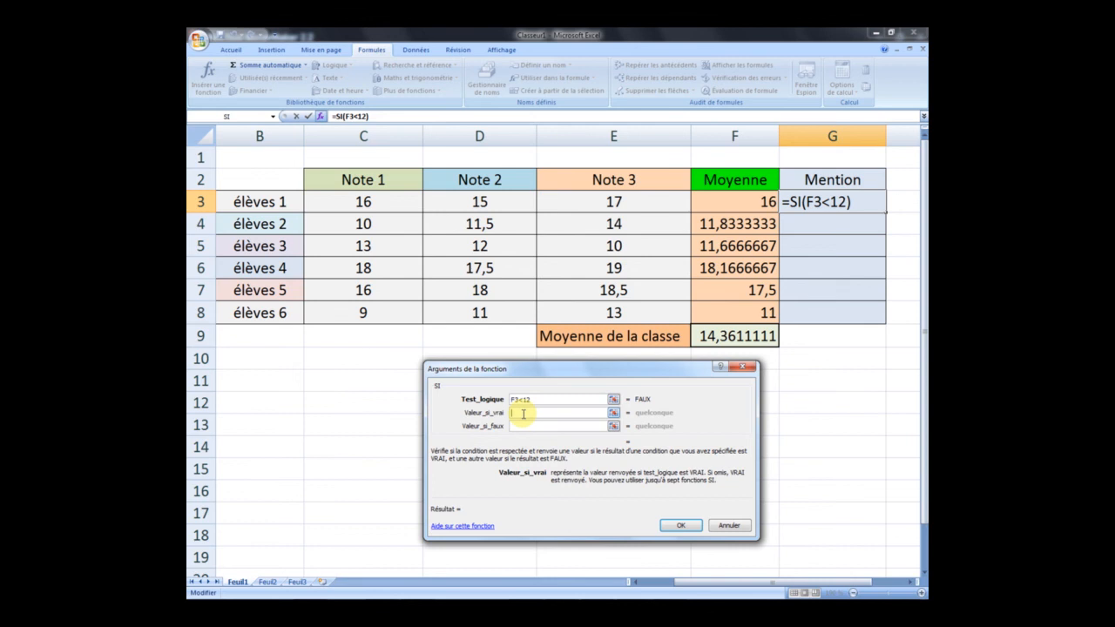
{"action": "type", "text": "\""}
{"action": "type", "text": "tu dois révi"}
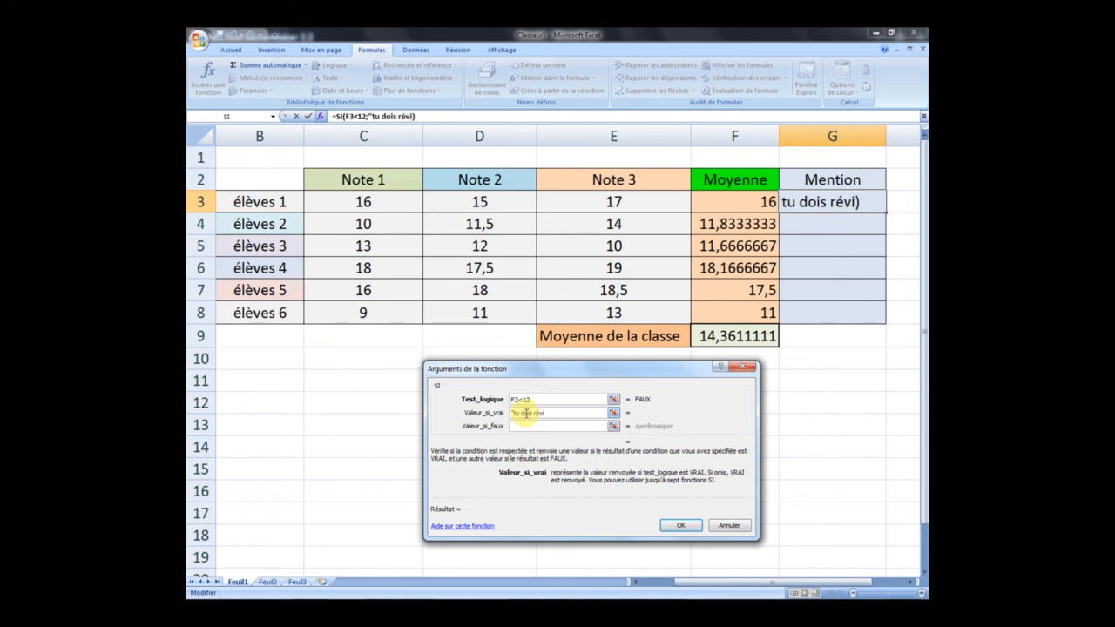
{"action": "type", "text": "ser"}
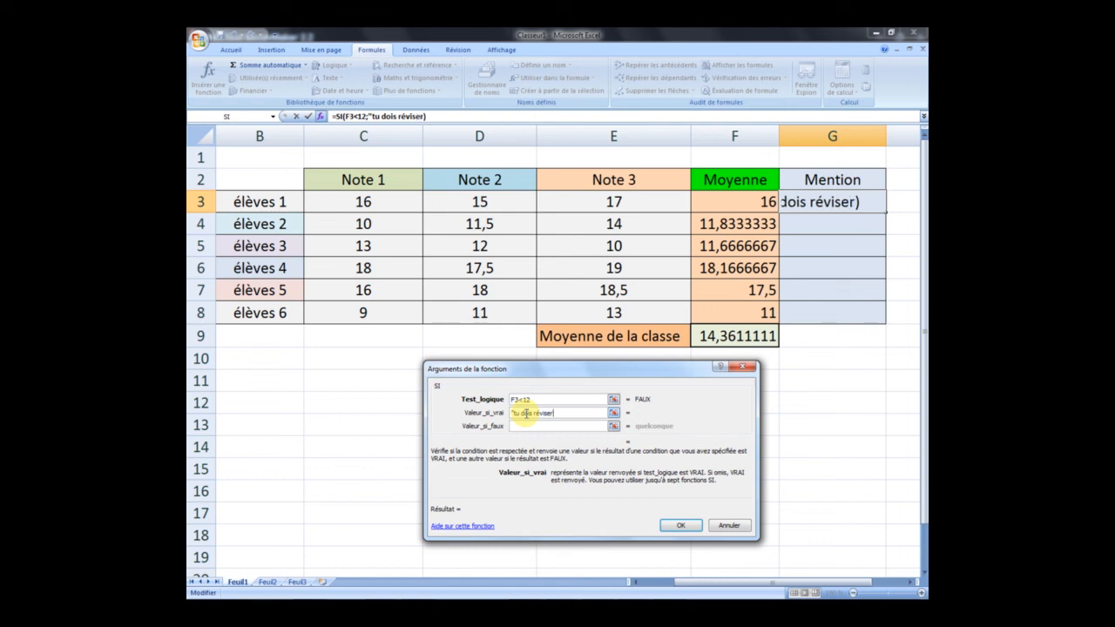
{"action": "type", "text": "\""}
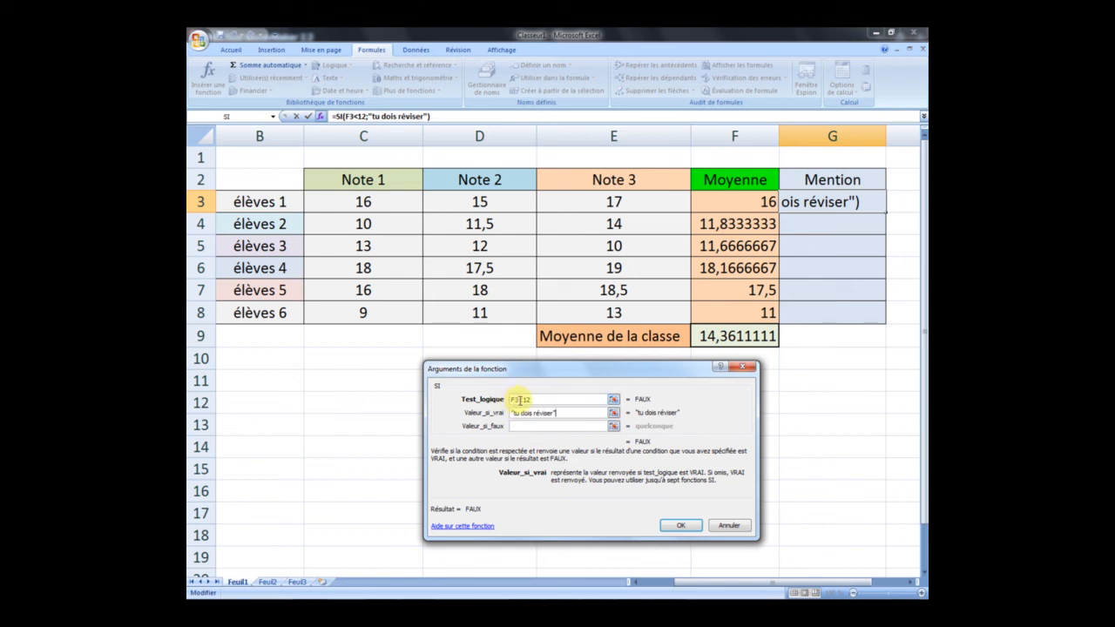
Step: Set the SI function's value if false to the text "bravo" and confirm the formula in G3
{"action": "left_click", "coordinate": [526, 427]}
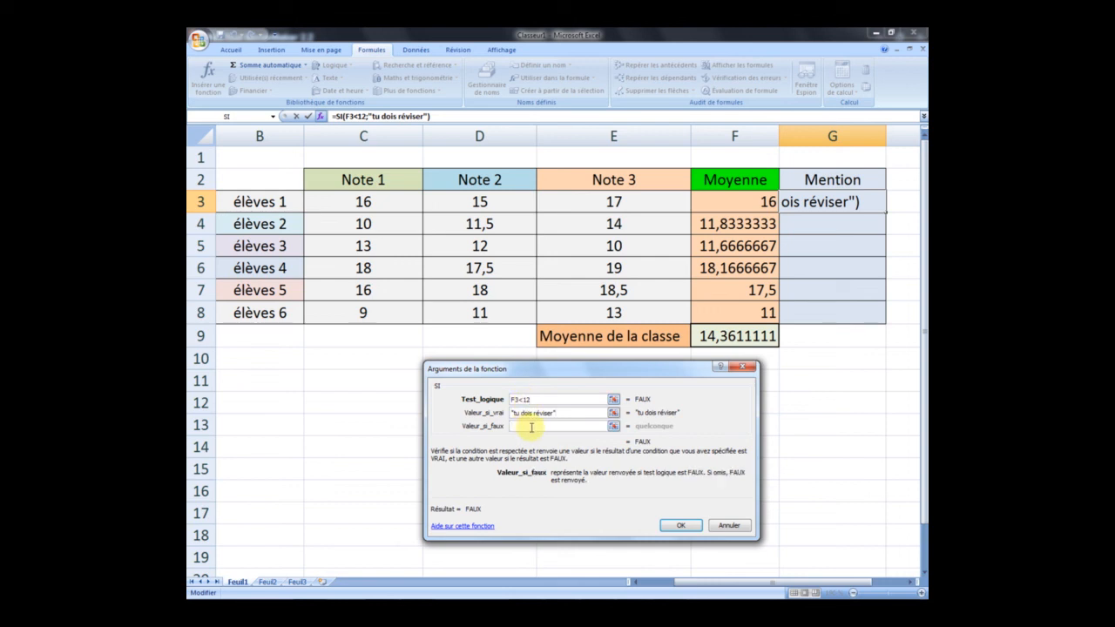
{"action": "type", "text": "\""}
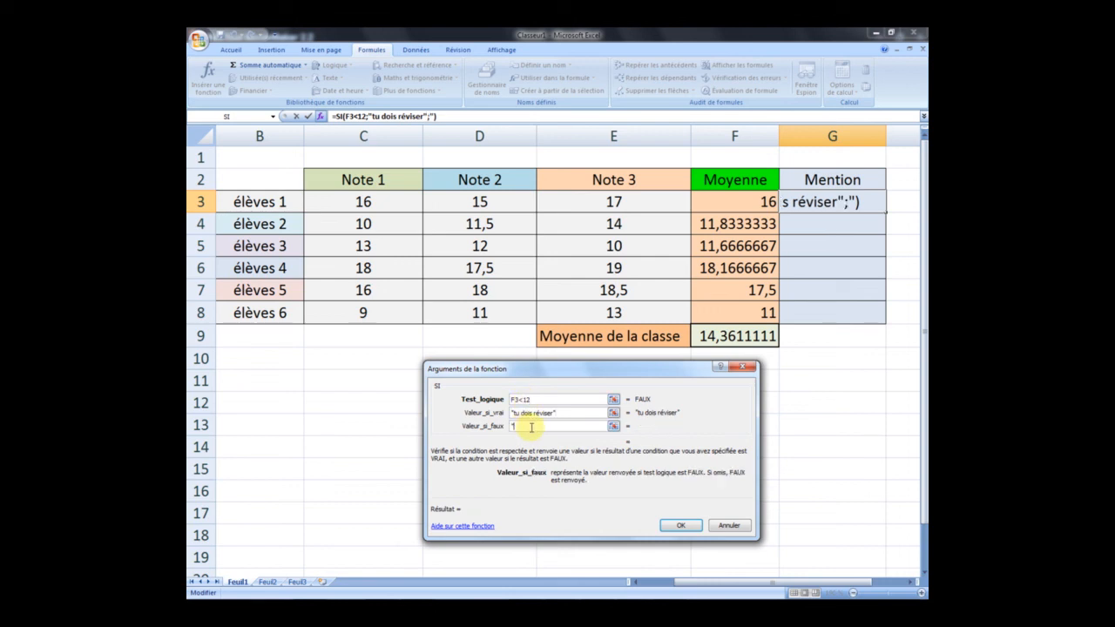
{"action": "type", "text": "br"}
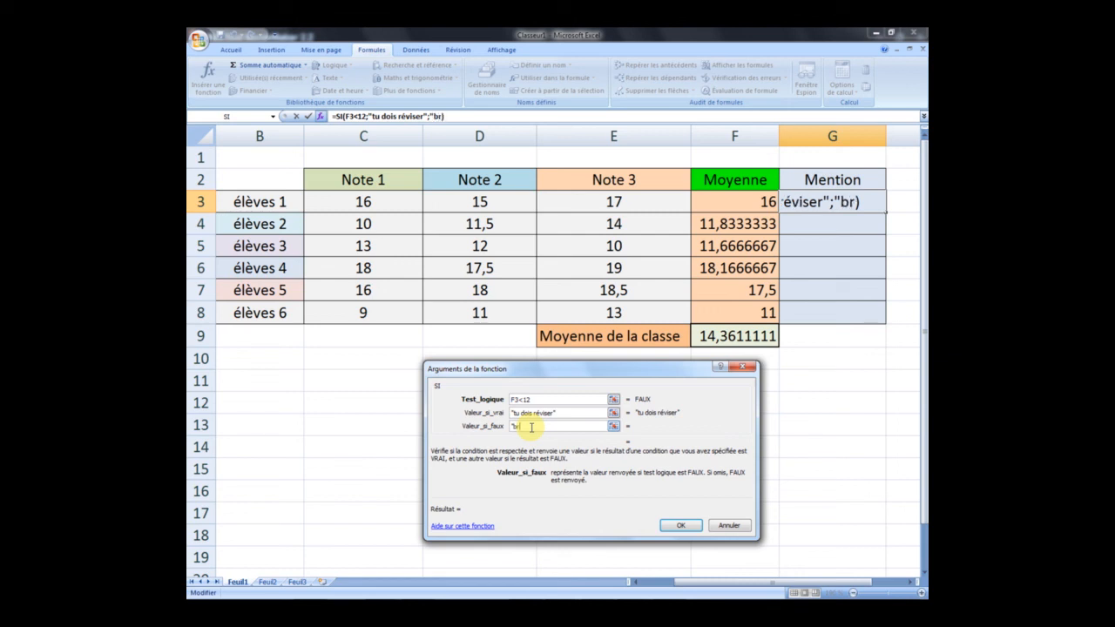
{"action": "type", "text": "avo\""}
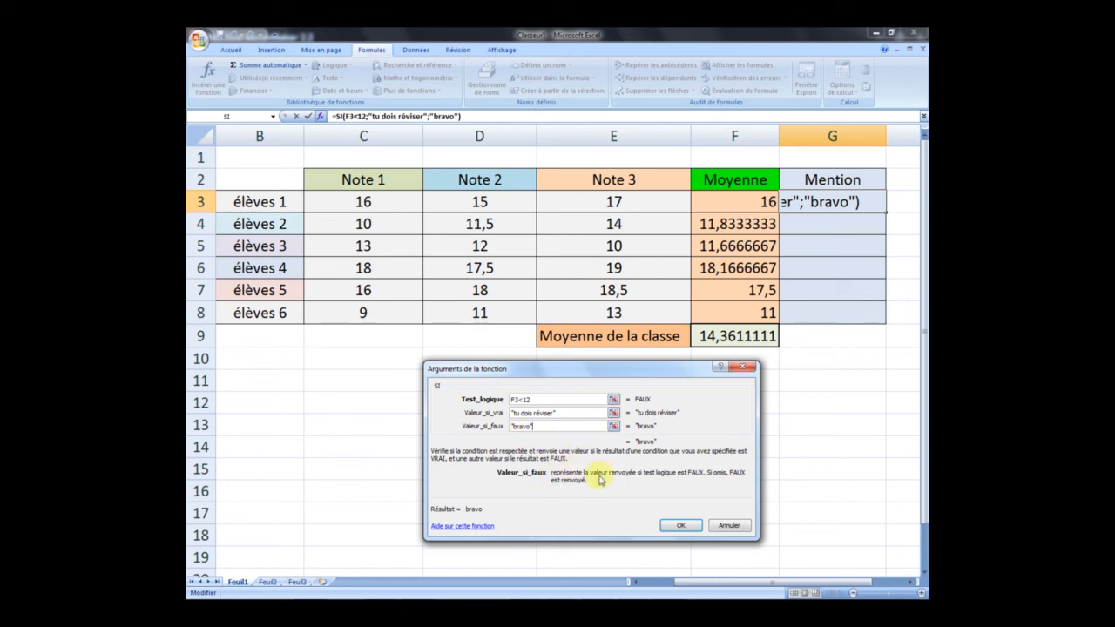
{"action": "left_click", "coordinate": [680, 526]}
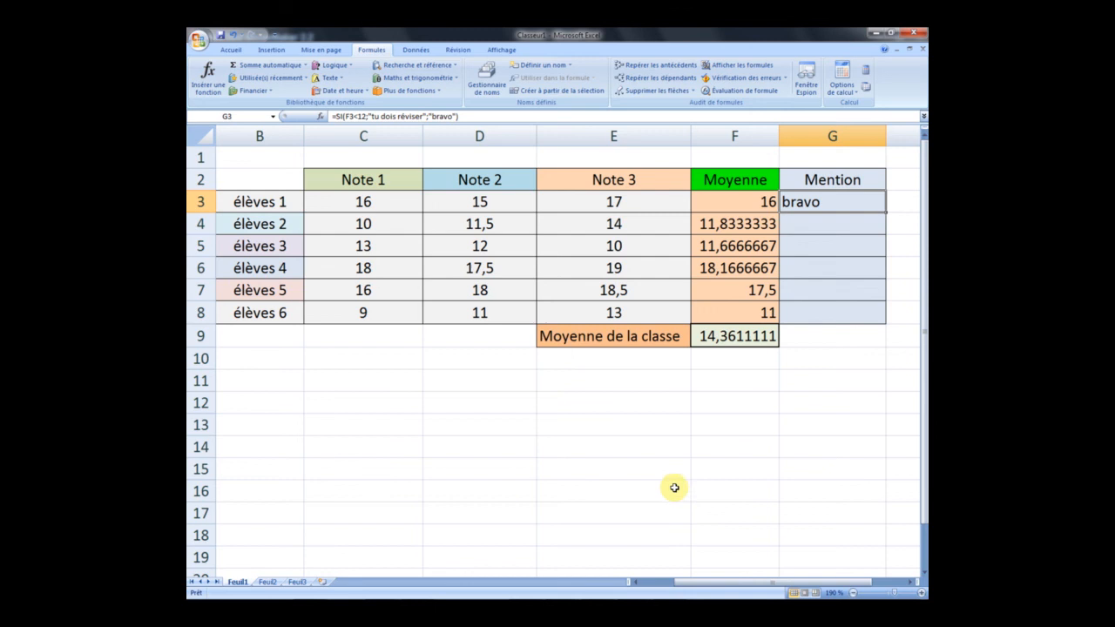
Step: Copy the mention formula from G3 down through G8 for the remaining students
{"action": "left_click", "coordinate": [767, 202]}
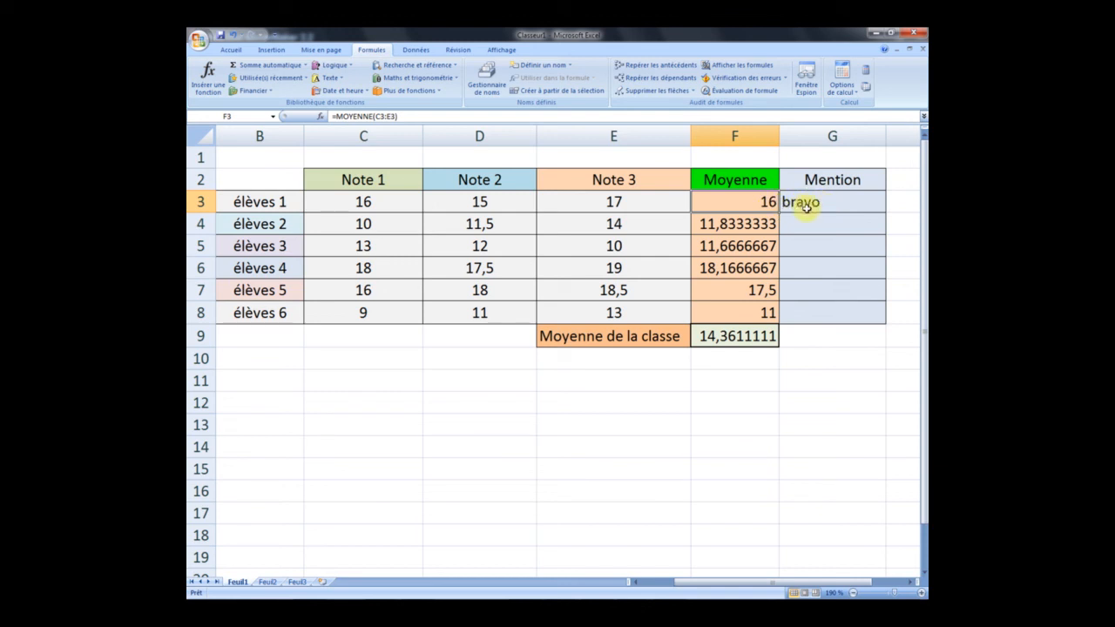
{"action": "left_click", "coordinate": [832, 203]}
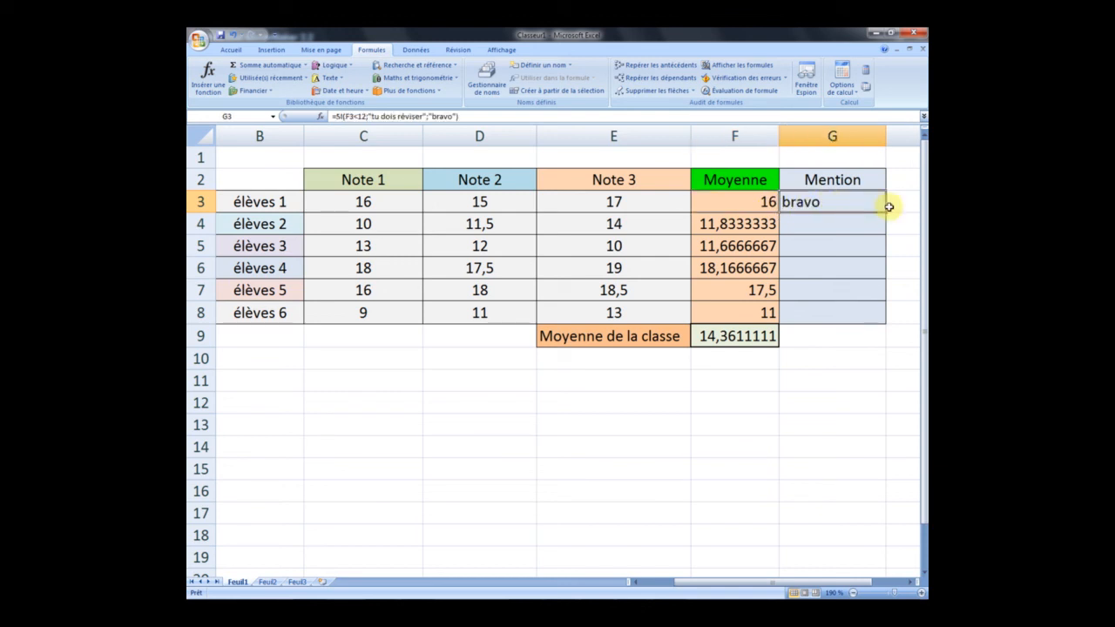
{"action": "left_click_drag", "start_coordinate": [888, 211], "coordinate": [882, 317]}
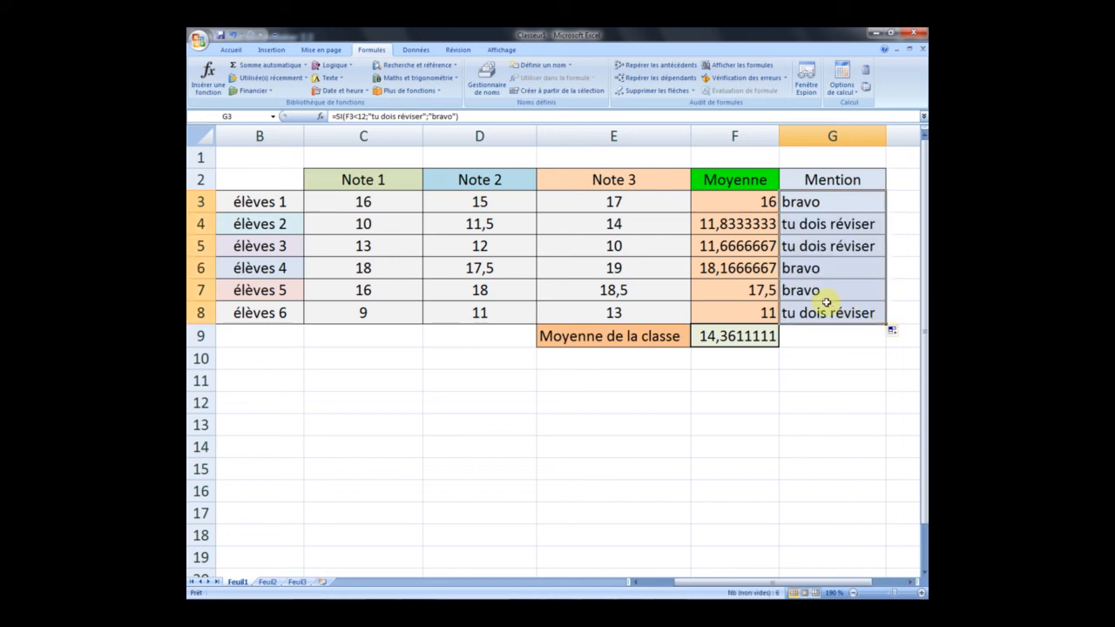
Step: Check the student averages in F4 to F6 against the mentions beside them
{"action": "left_click", "coordinate": [730, 249]}
{"action": "left_click", "coordinate": [729, 224]}
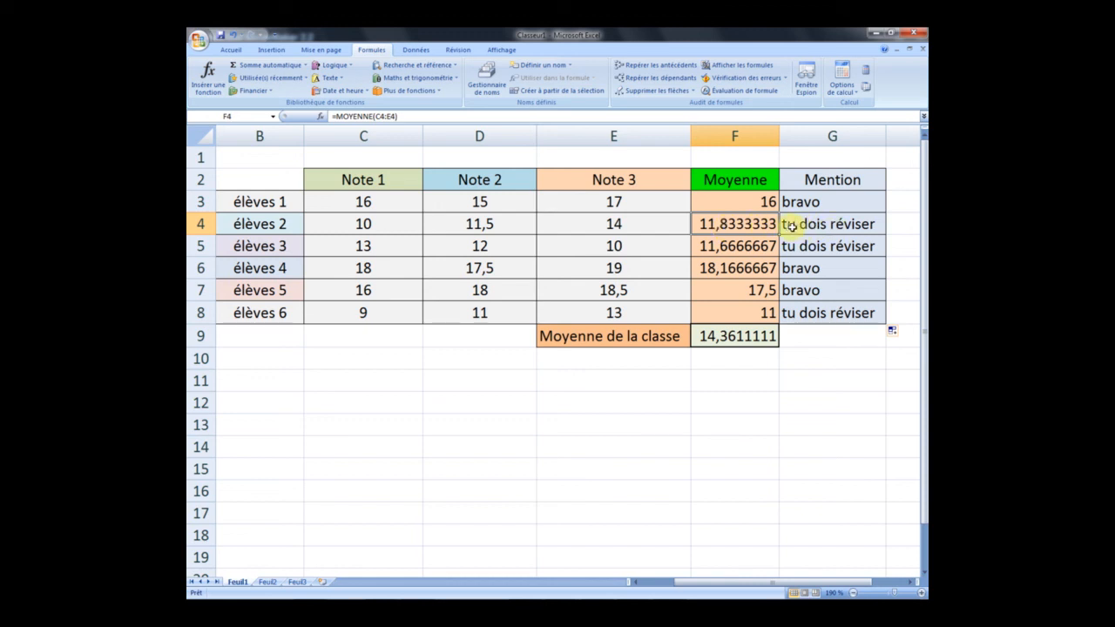
{"action": "left_click", "coordinate": [715, 250]}
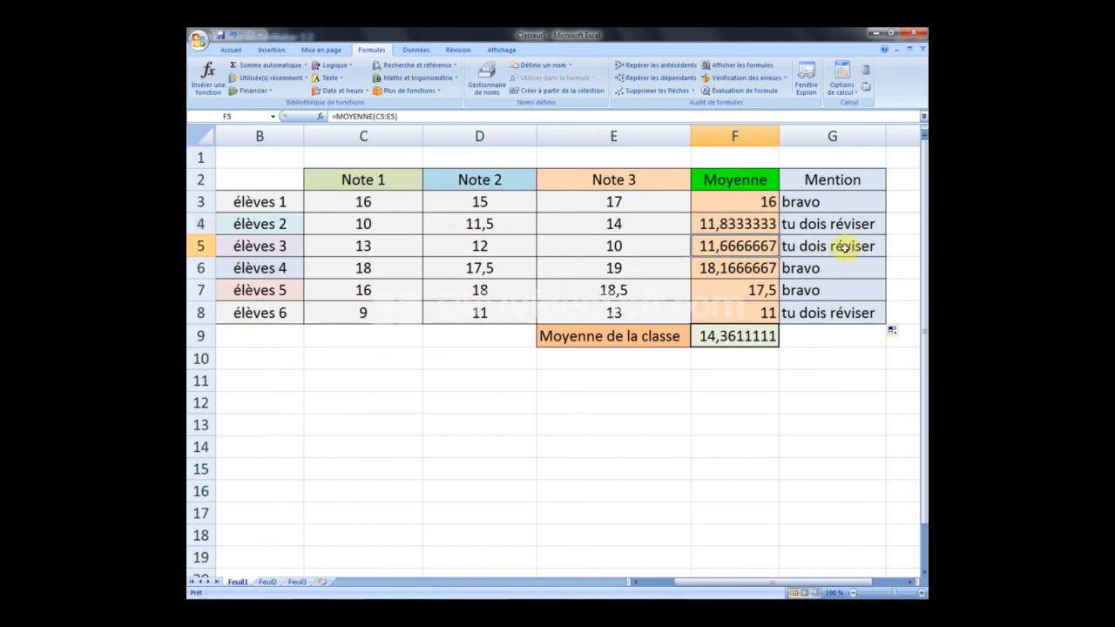
{"action": "left_click", "coordinate": [725, 269]}
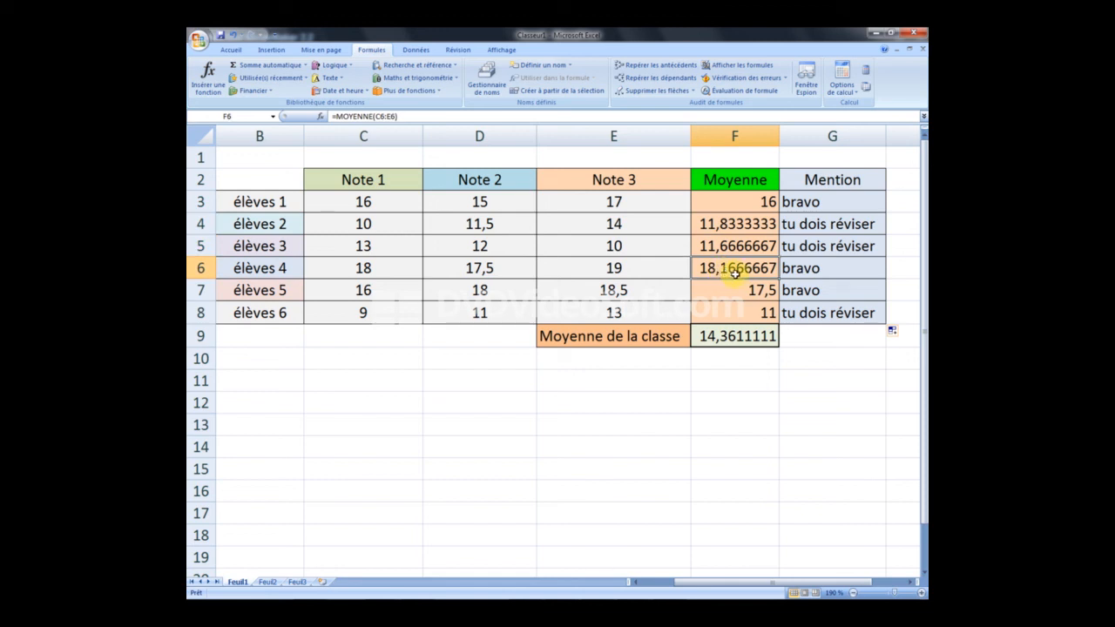